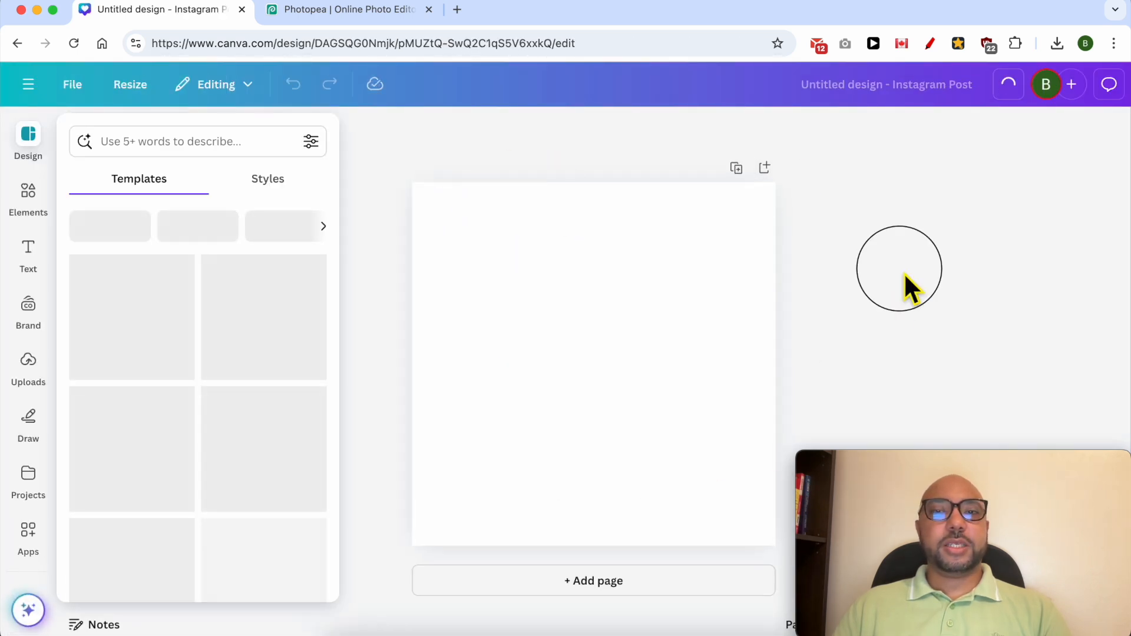
Step: Place the uploaded bluehost image on the blank page, shift it upward, and add the portrait with the teal sweater
left_click(30, 304)
left_click(32, 365)
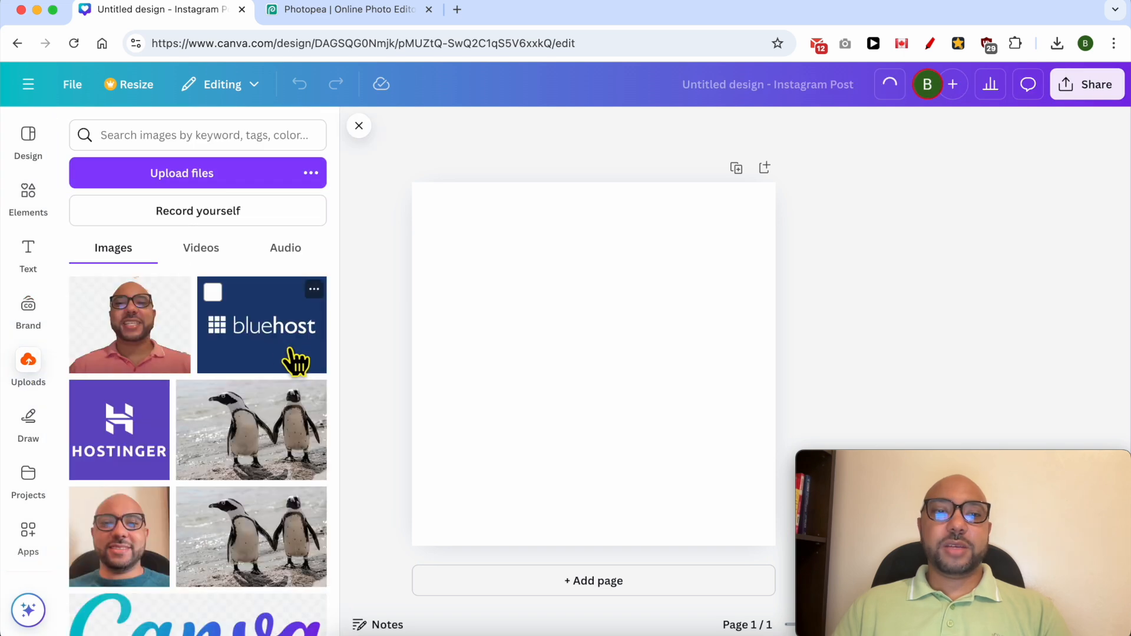
left_click(247, 343)
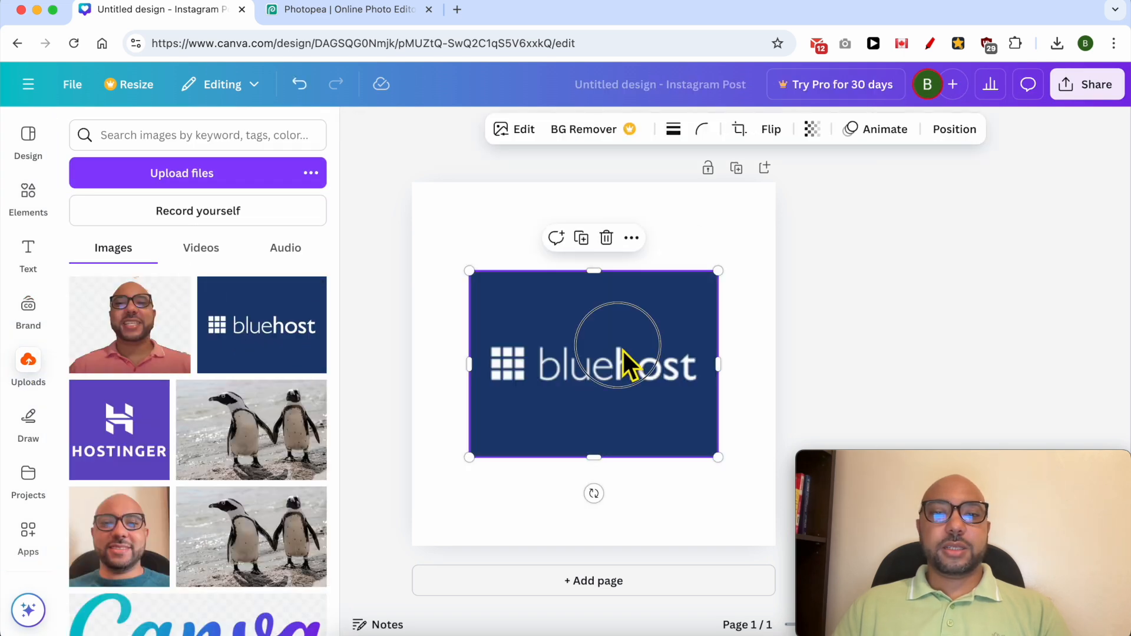
left_click_drag(627, 362, 631, 328)
left_click(115, 545)
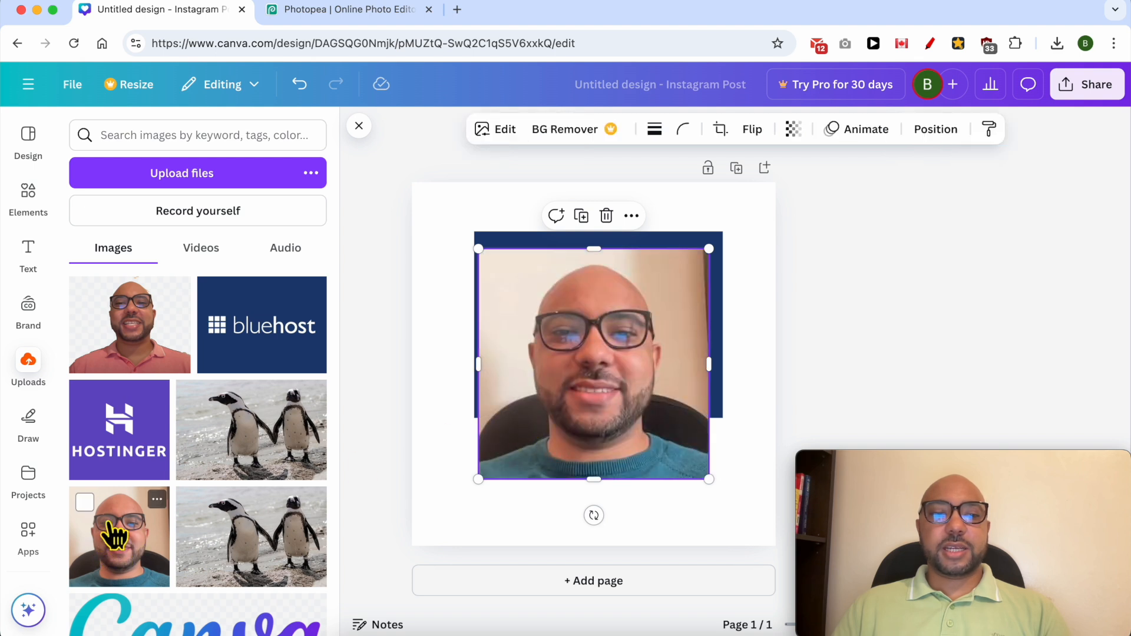
Step: Enlarge the bluehost image to the full page width and position the portrait over its middle
left_click_drag(723, 303, 659, 409)
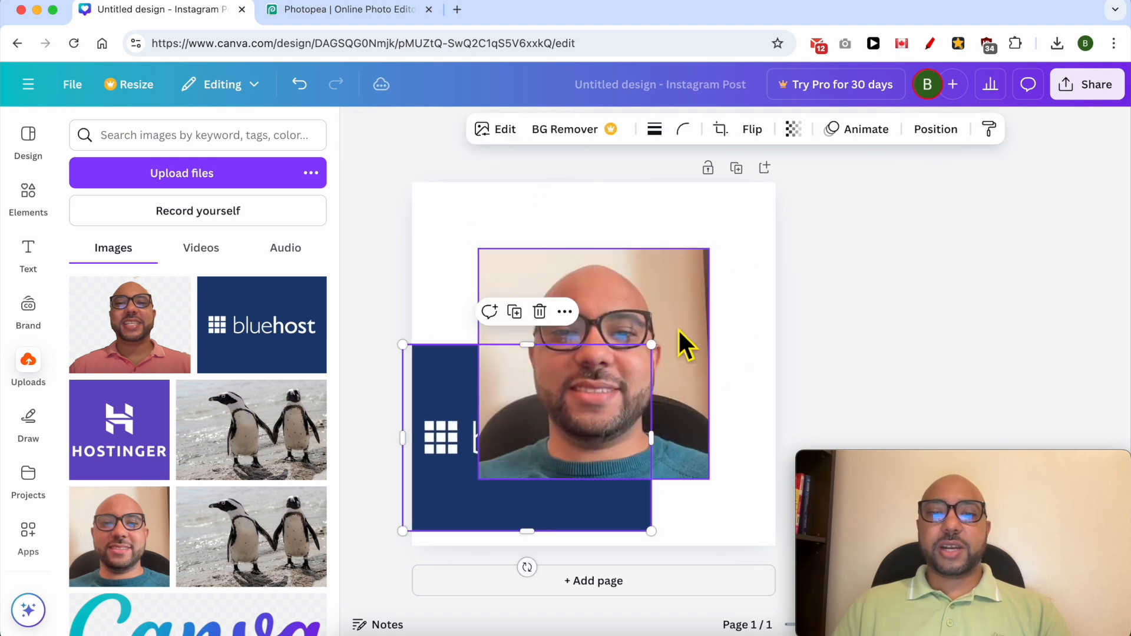
left_click_drag(652, 346, 816, 259)
left_click(639, 345)
left_click_drag(674, 308, 783, 316)
left_click_drag(631, 348, 538, 336)
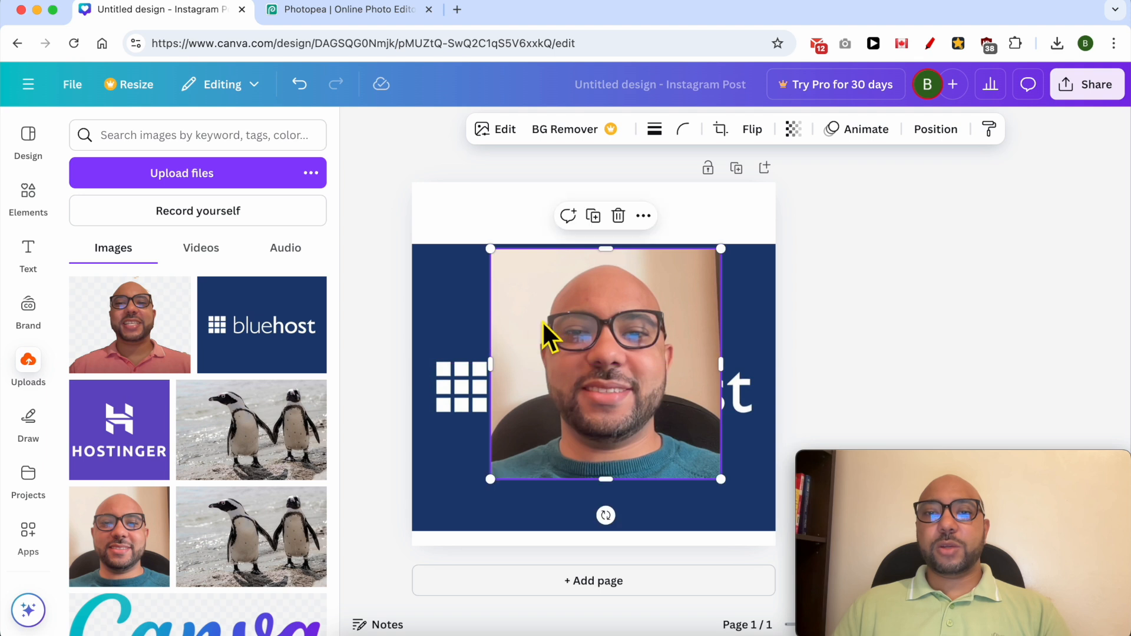
Step: Switch to Photopea and open channels4_profile.jpg from the Downloads folder
left_click(376, 11)
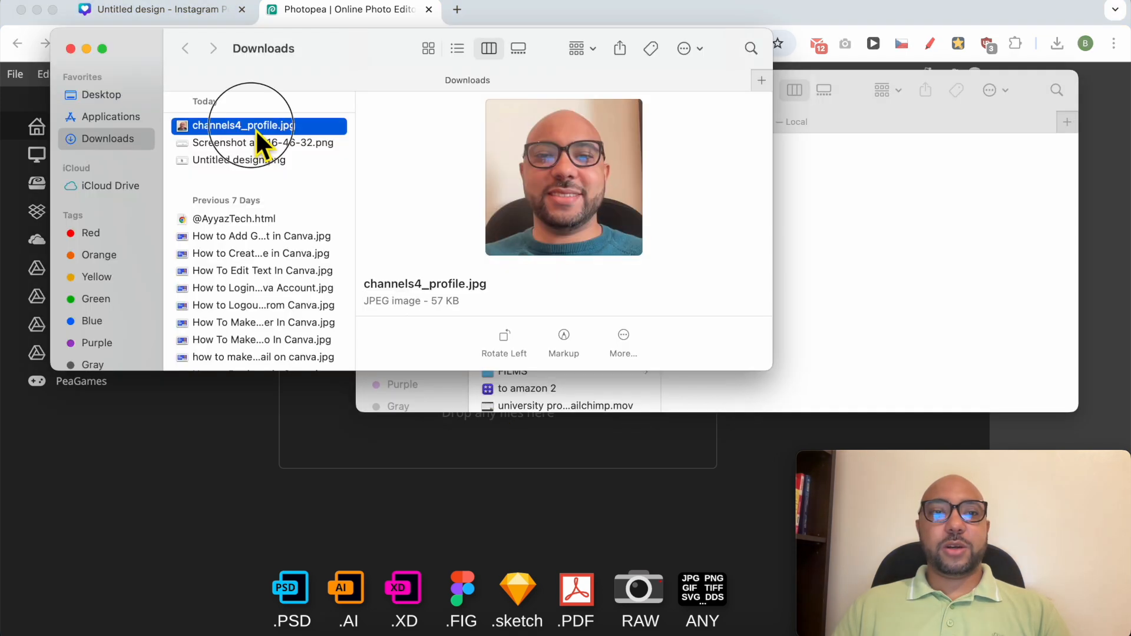
left_click_drag(256, 129, 321, 424)
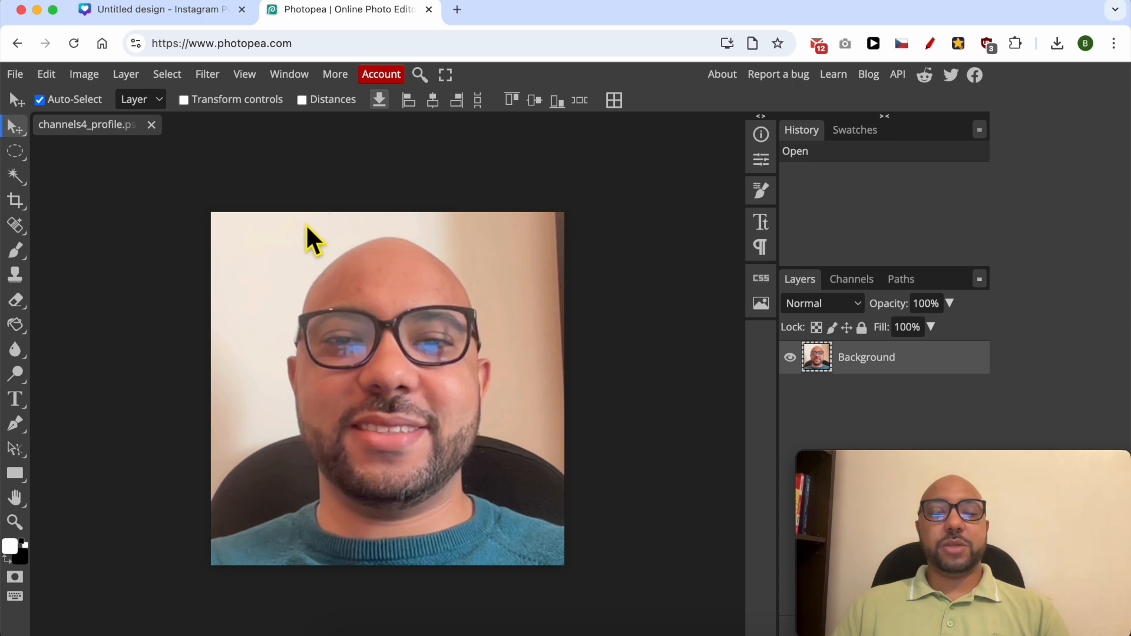
Step: Make the Background layer active and select the beige wall to the right of the head with Magic Wand
left_click(15, 177)
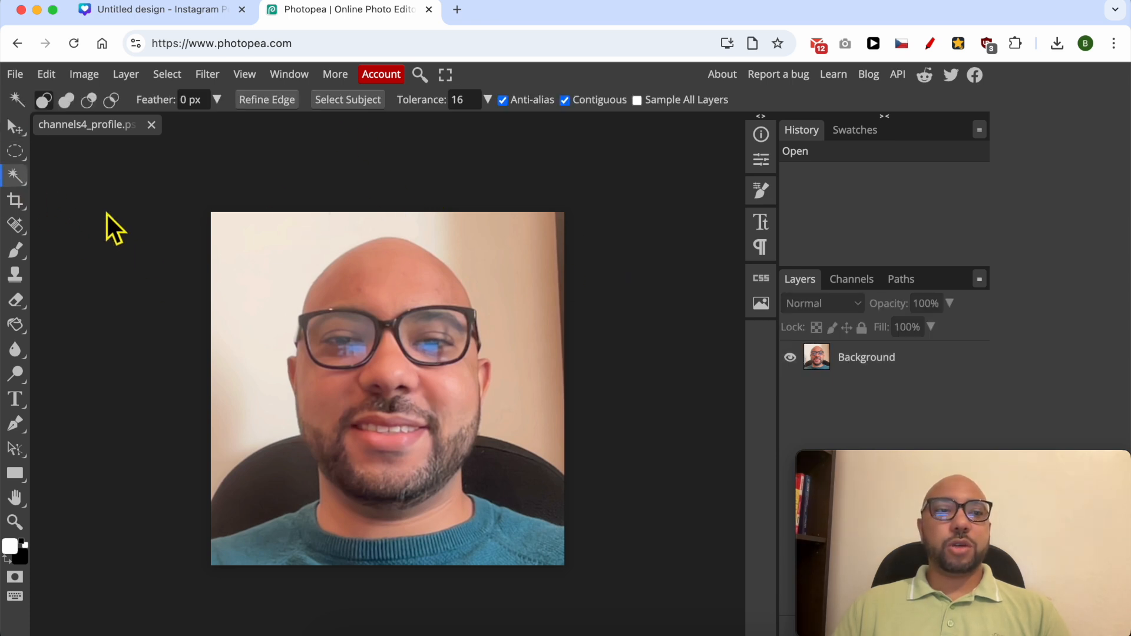
left_click(235, 269)
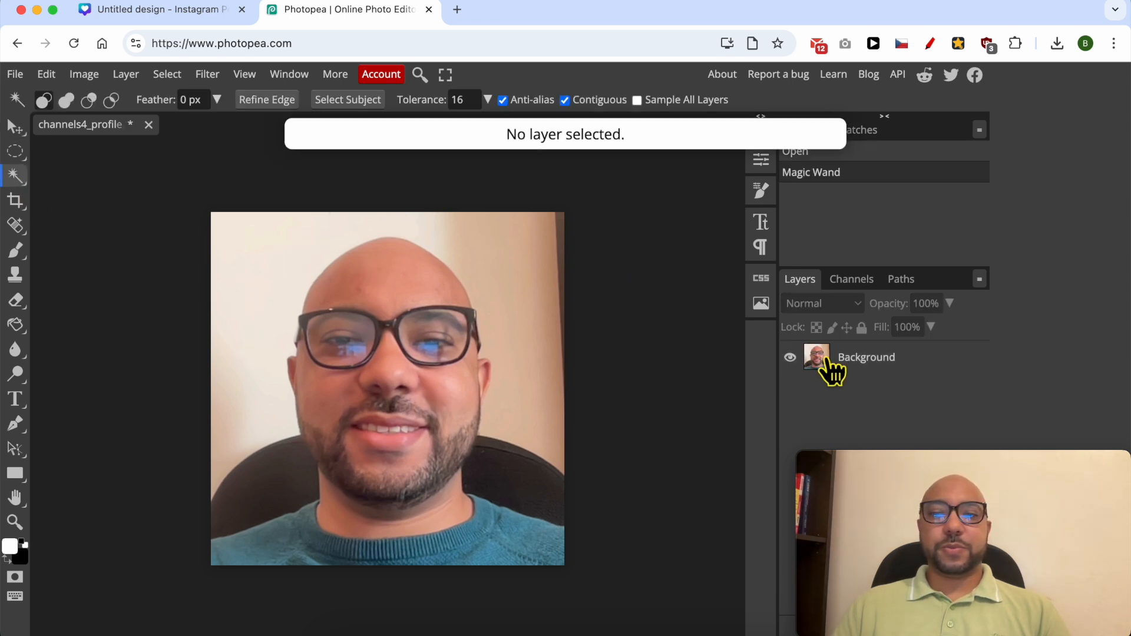
left_click(857, 359)
left_click(515, 295)
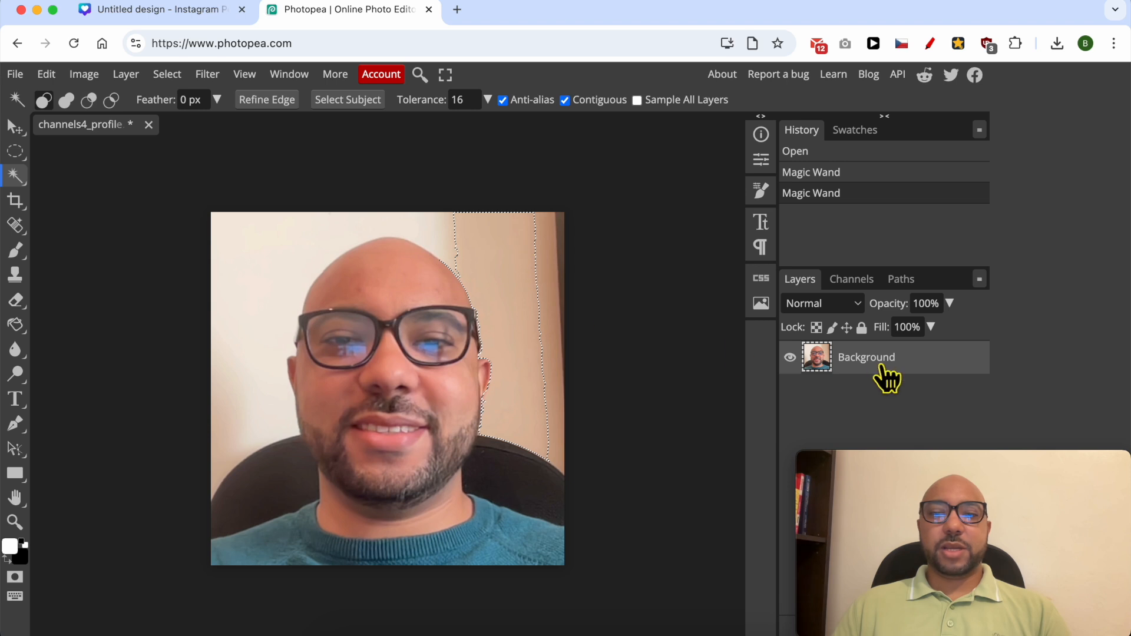
left_click(525, 295)
left_click(533, 412)
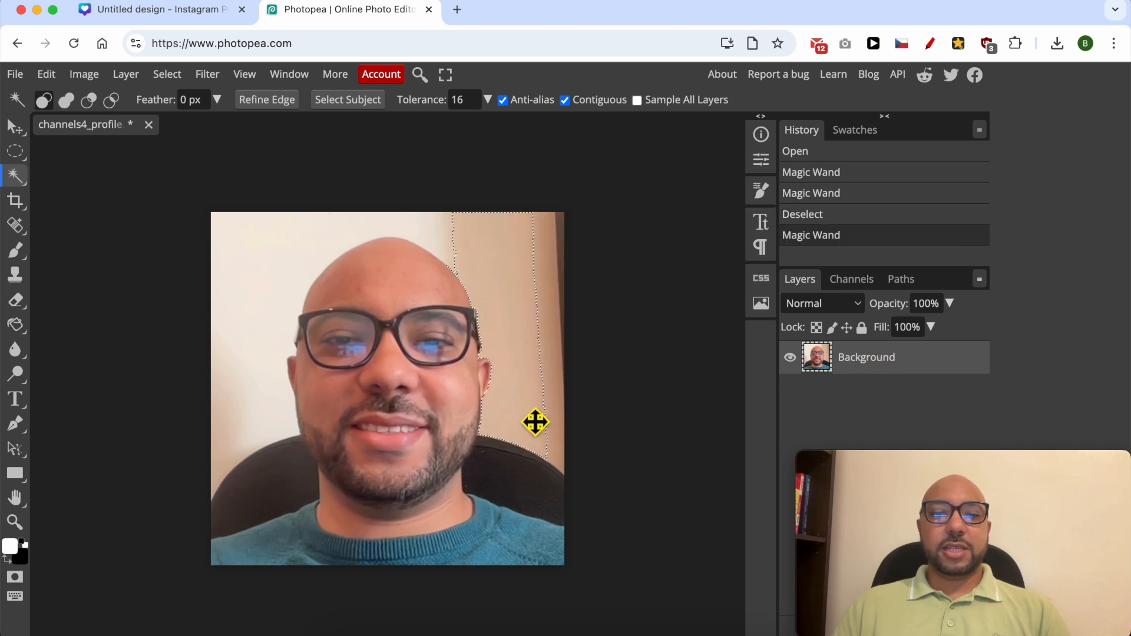
right_click(26, 185)
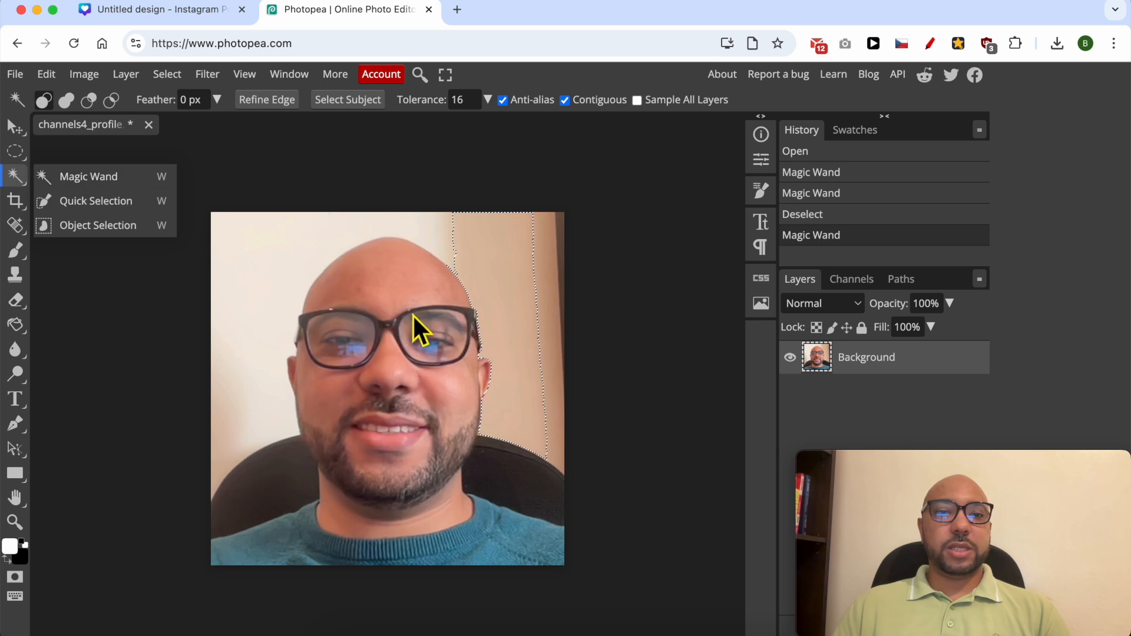
left_click(511, 270)
left_click(511, 294)
Step: Add the remaining wall areas around the head and above the chair to the Magic Wand selection
key("shift")
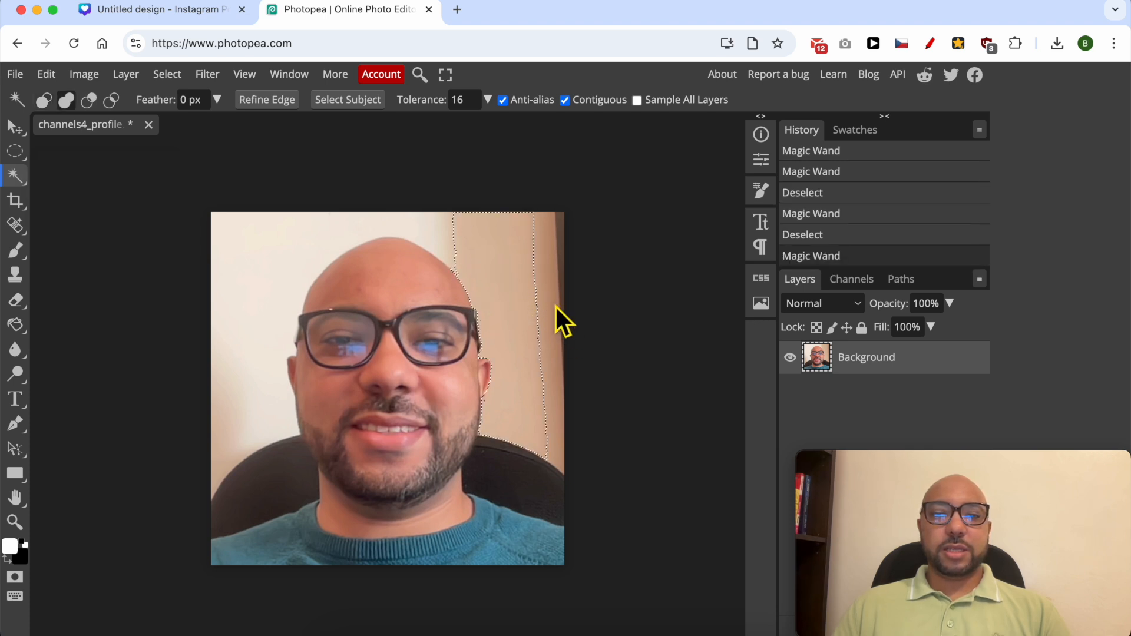
left_click(553, 302, "shift")
left_click(544, 307, "shift")
left_click(558, 297, "shift")
left_click(564, 254, "shift")
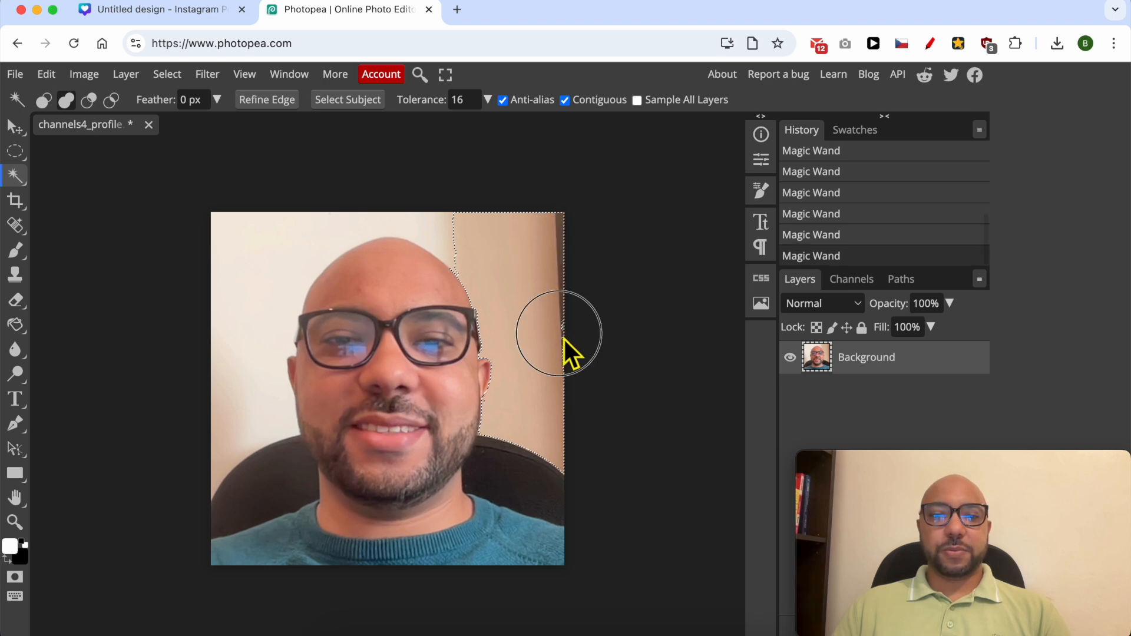
left_click(402, 236, "shift")
left_click(452, 244, "shift")
left_click(228, 439, "shift")
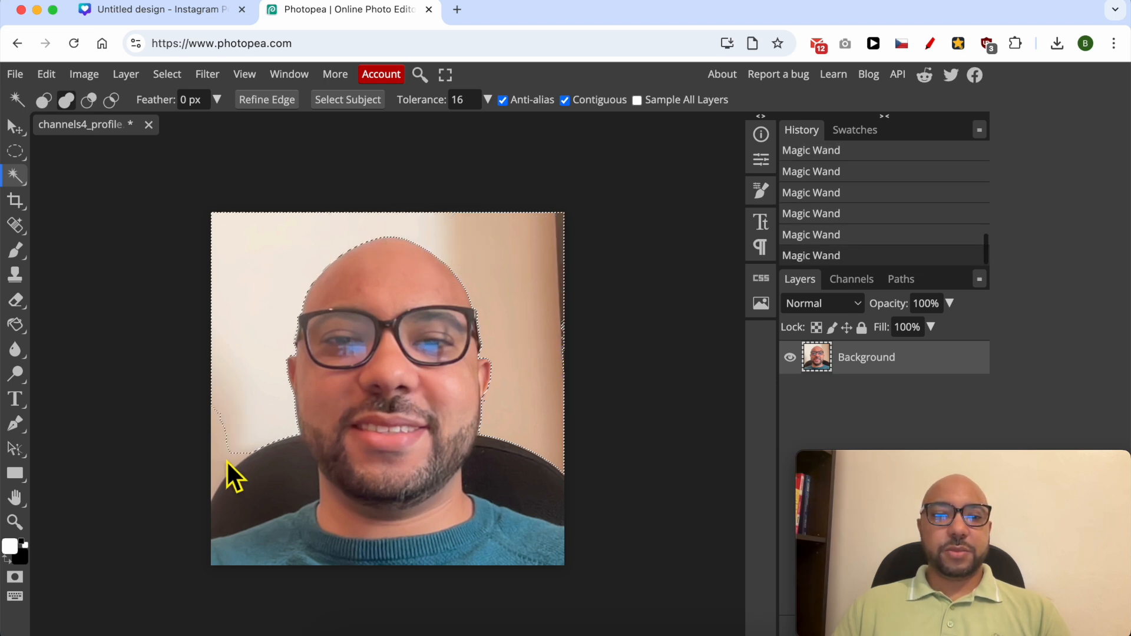
left_click(220, 461, "shift")
left_click(222, 460, "shift")
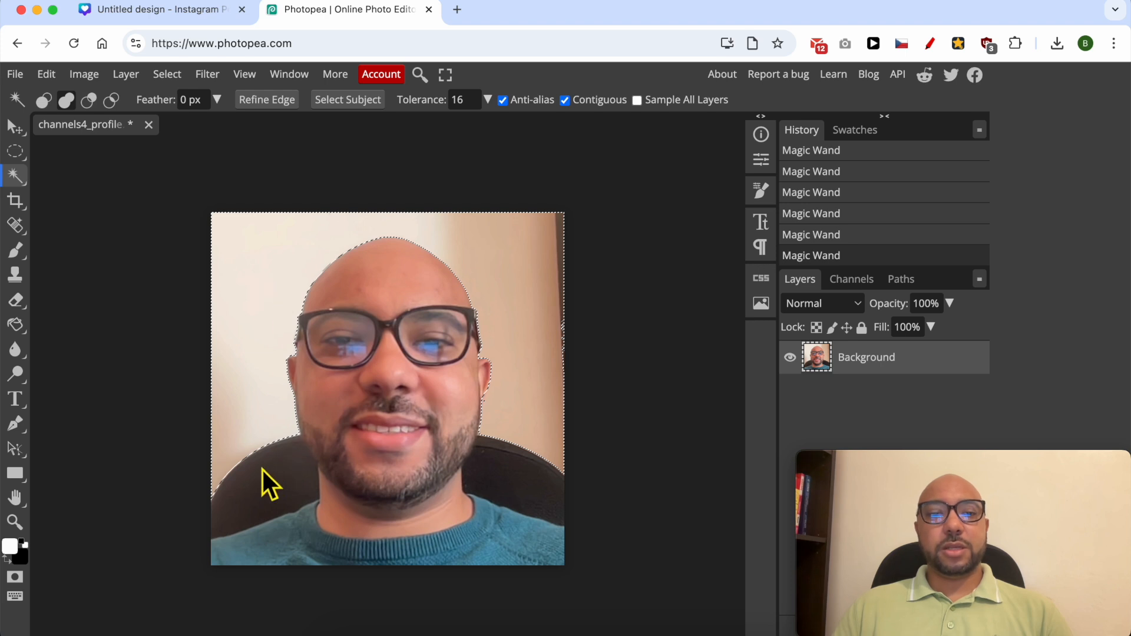
Step: Try to add the dark chair to the Magic Wand selection, and undo that addition
left_click(258, 491)
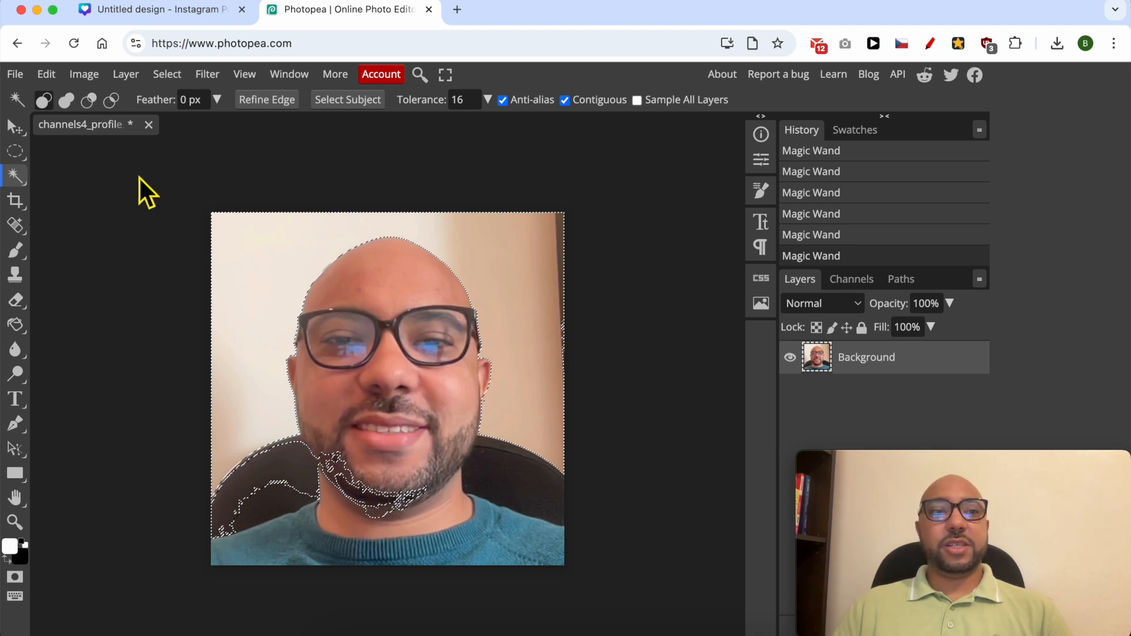
left_click(55, 76)
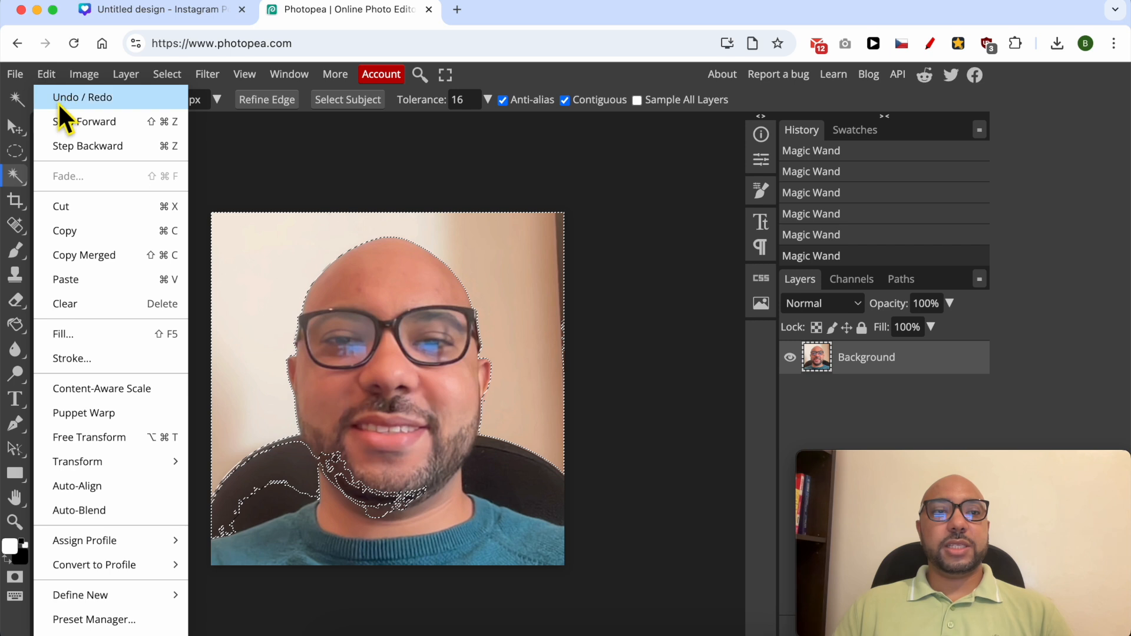
left_click(58, 99)
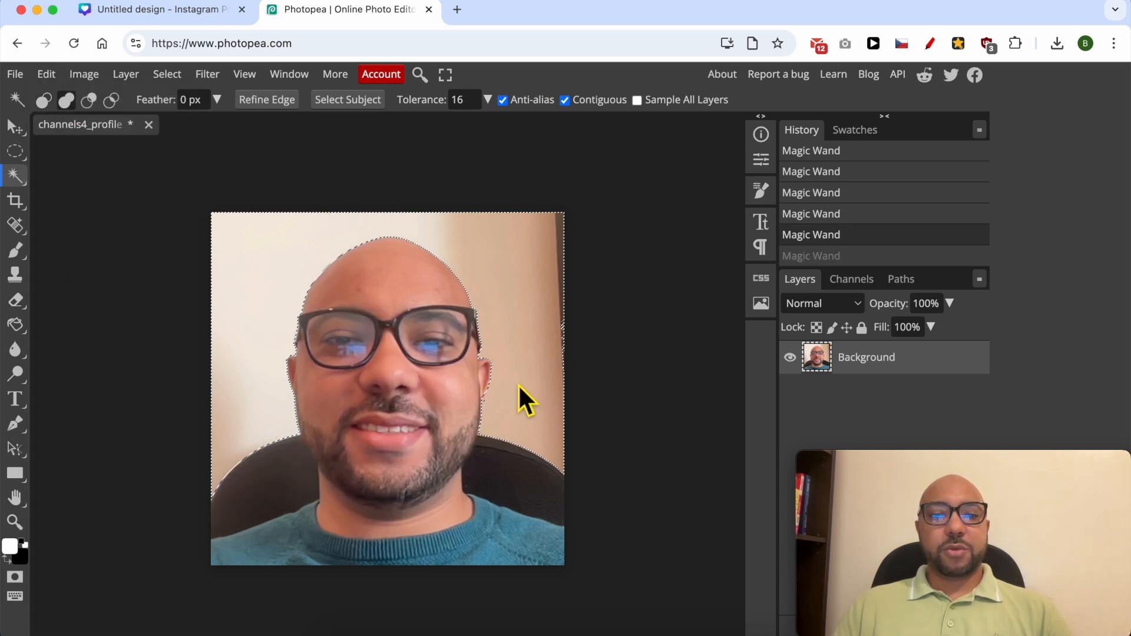
Step: Delete the selected wall from the portrait and clear the selection
key("Delete")
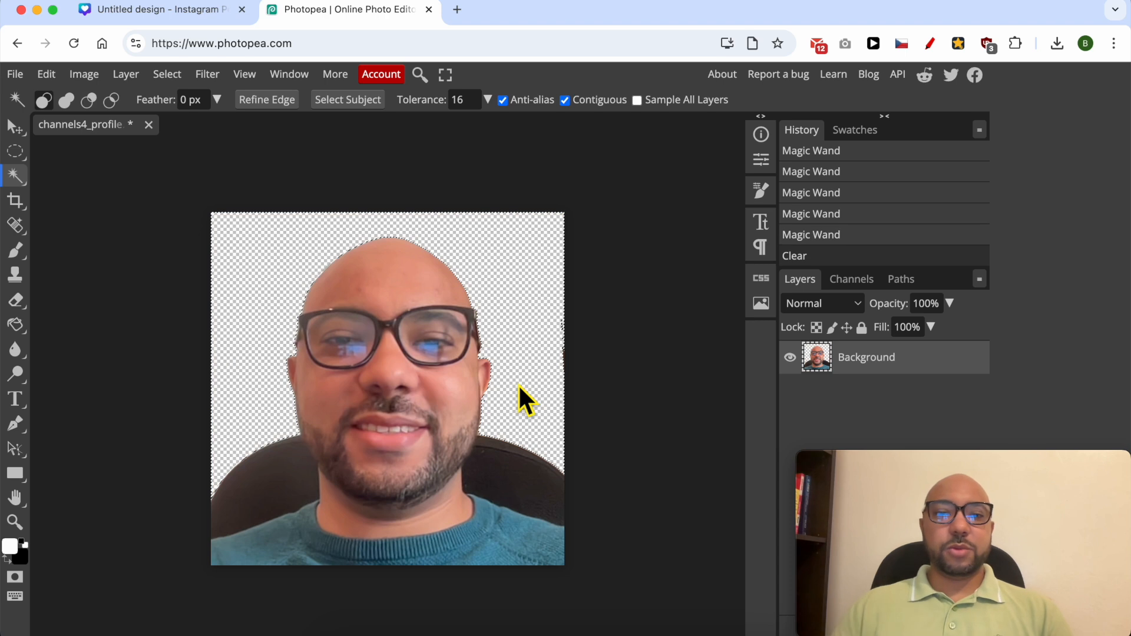
key("ctrl+d")
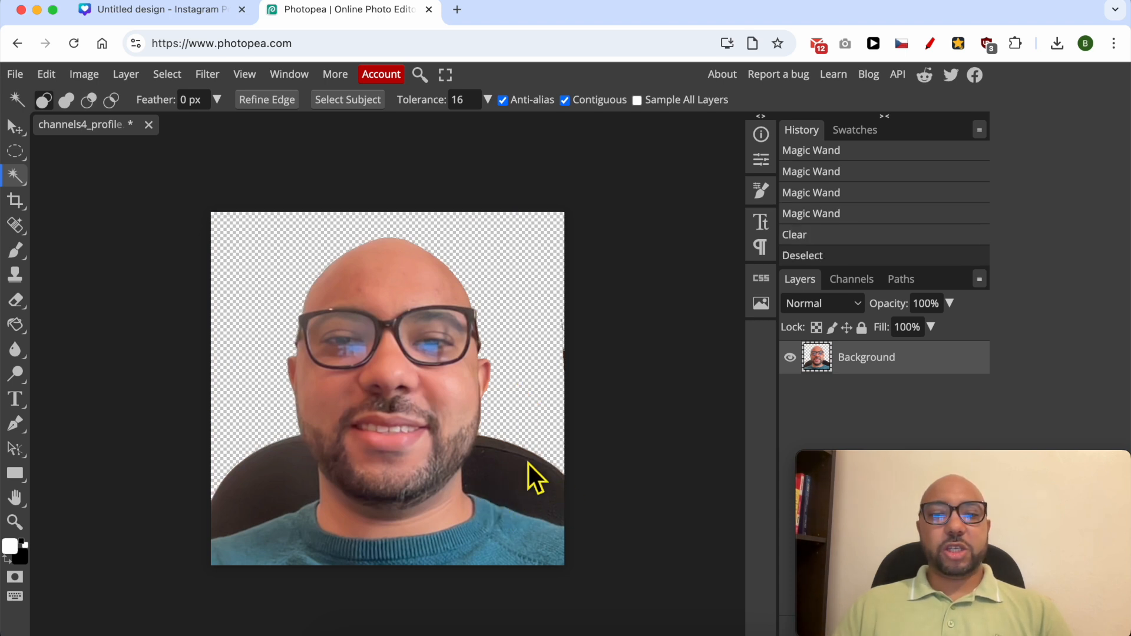
Step: Activate the Polygonal Lasso Select tool for cutting out the chair to the right of the neck
right_click(15, 182)
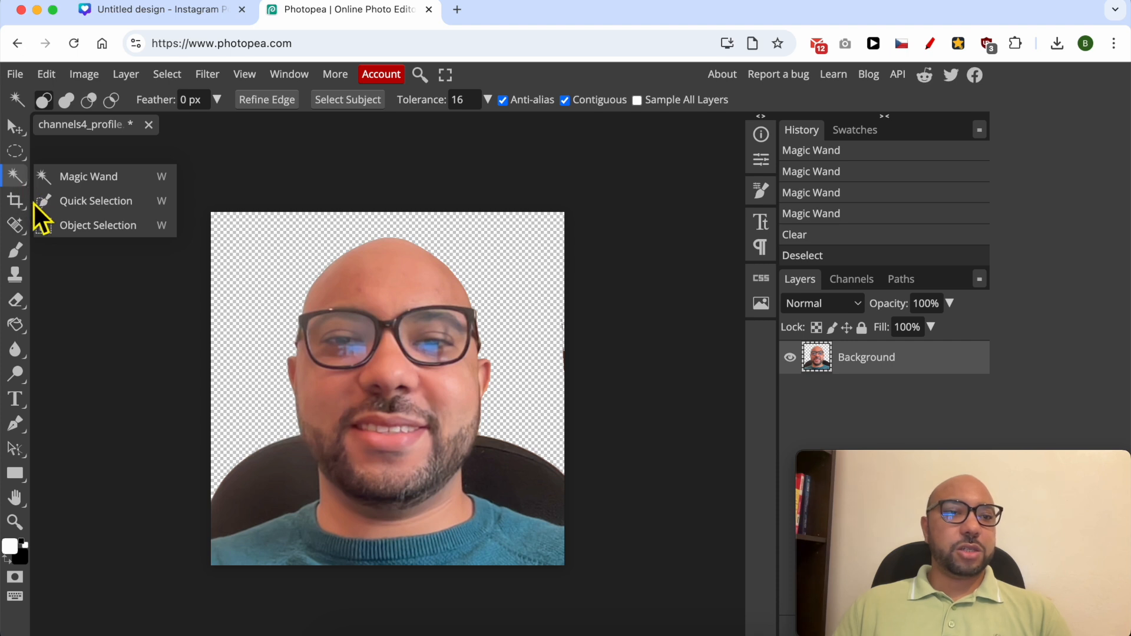
right_click(23, 157)
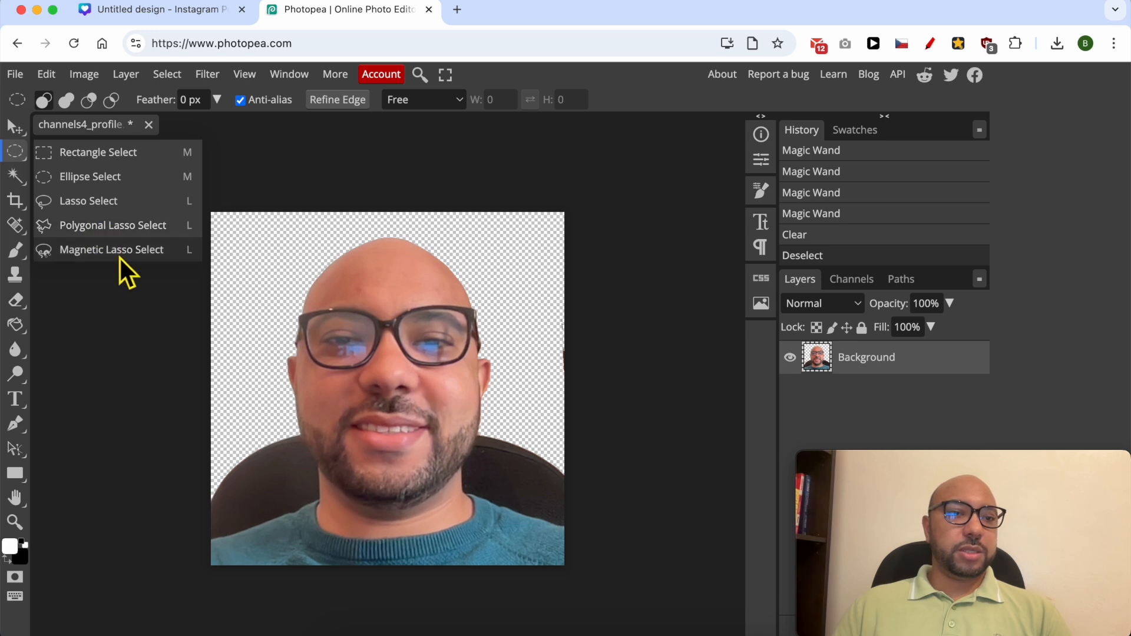
left_click(98, 229)
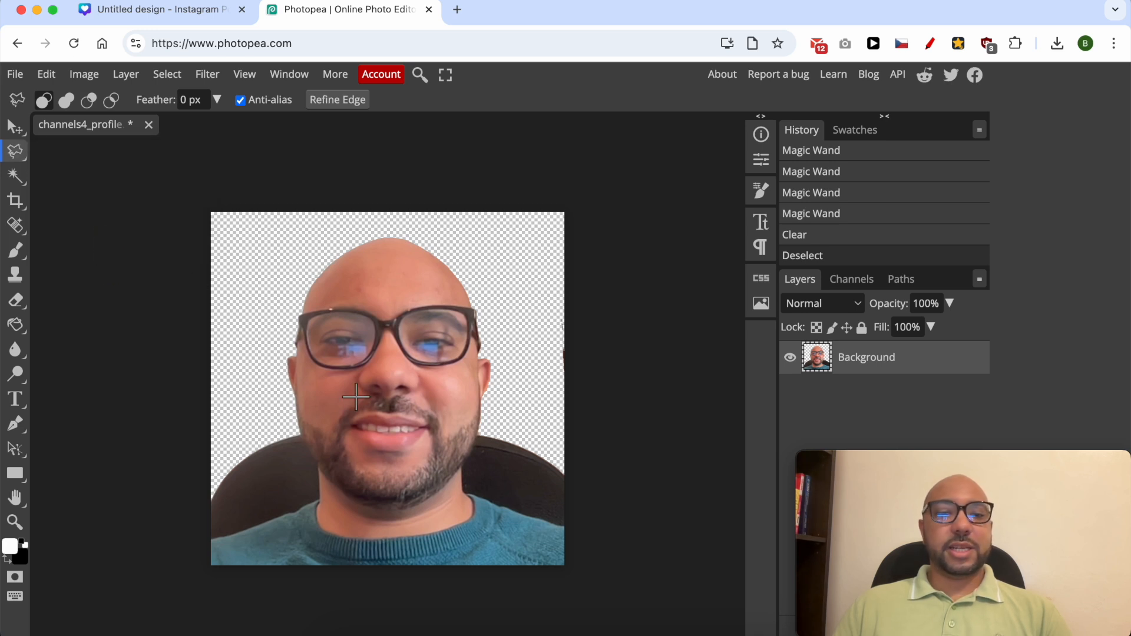
right_click(7, 313)
left_click(551, 518)
scroll(585, 542, "up", 5)
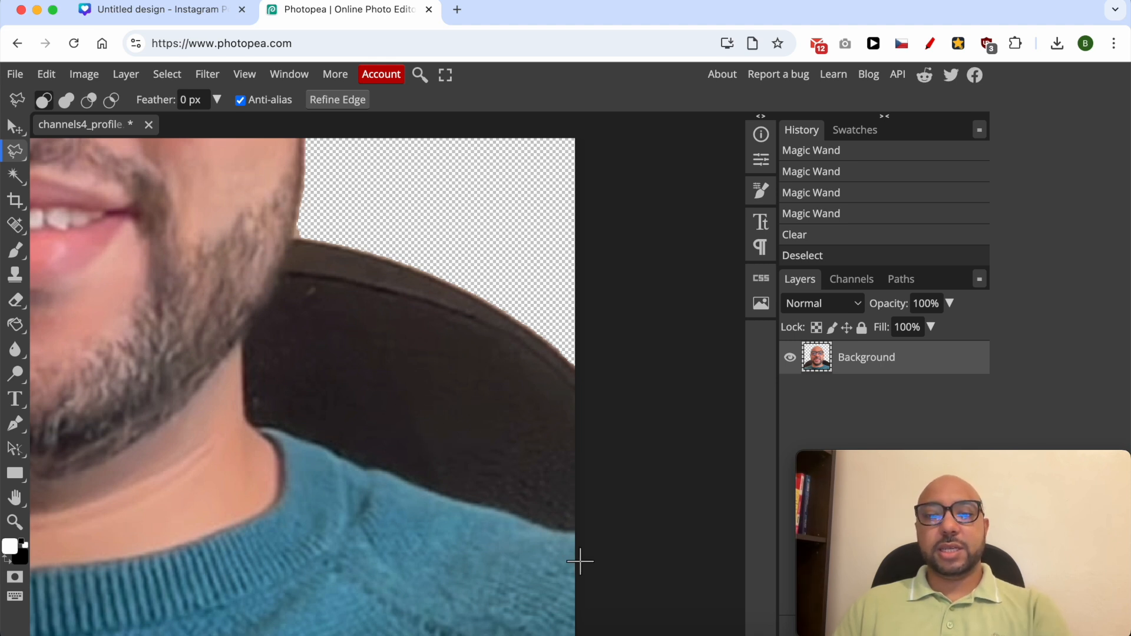
left_click(565, 541)
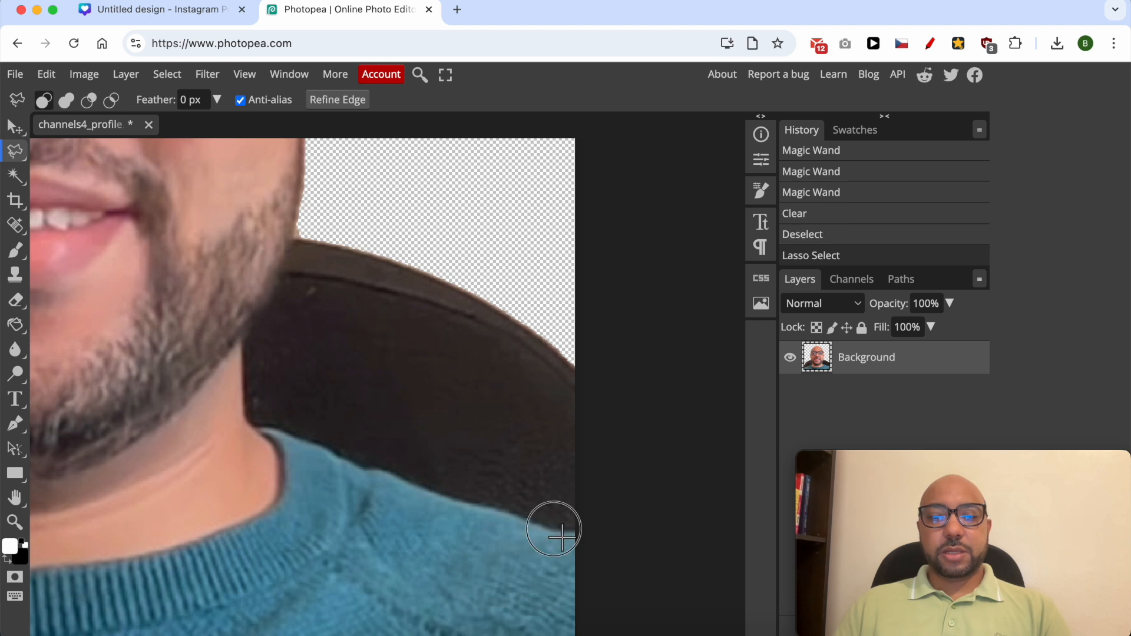
left_click(502, 509)
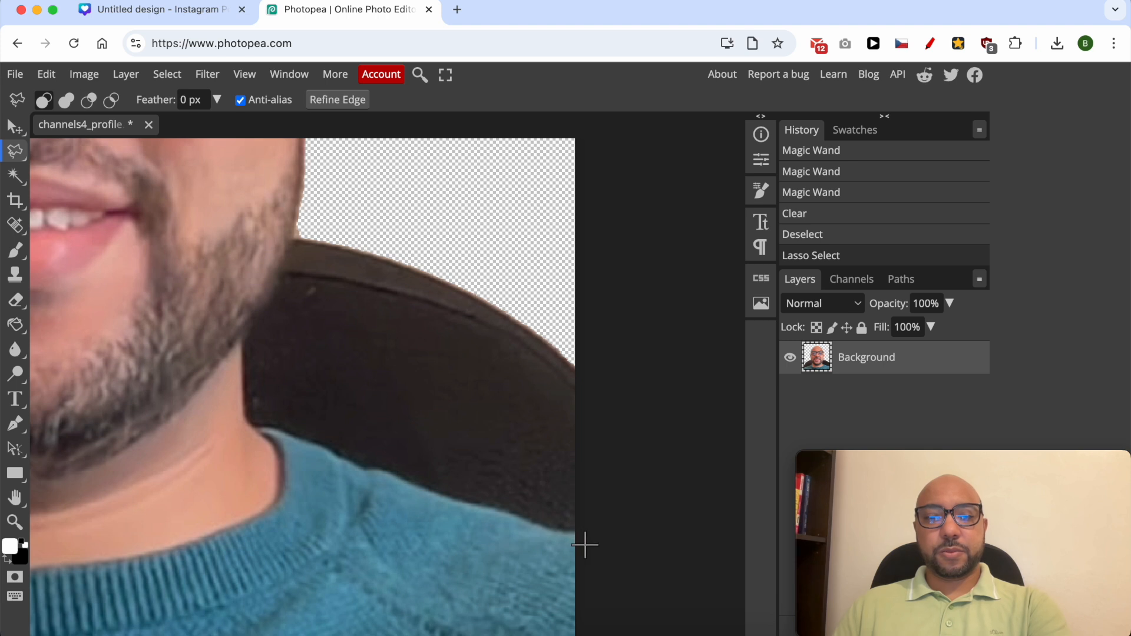
left_click(502, 531)
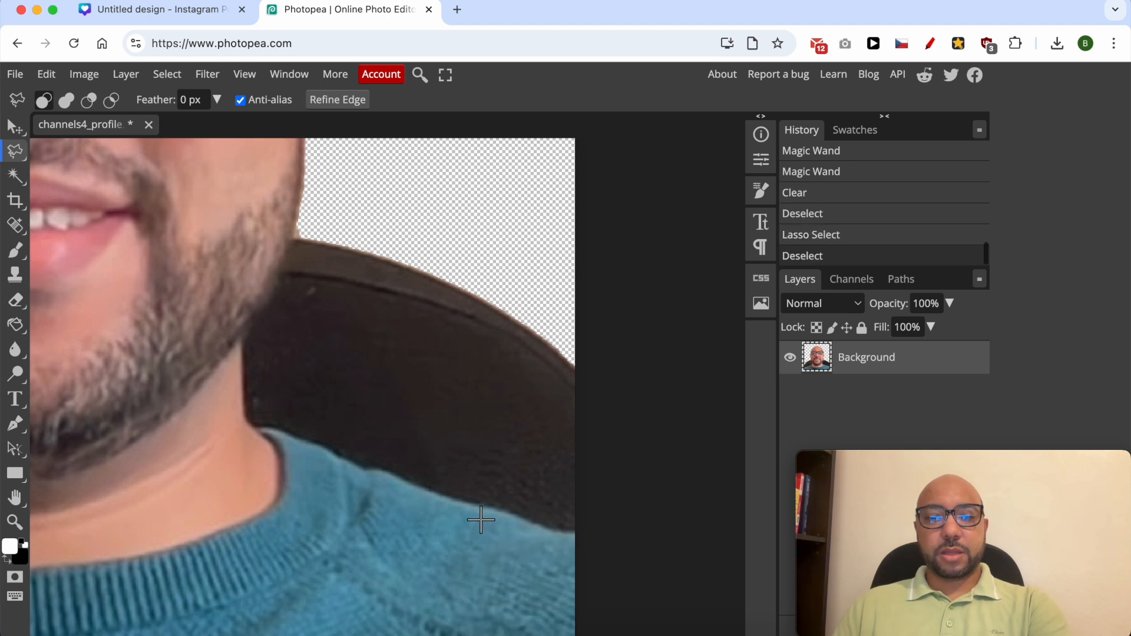
Step: Outline the chair along the sweater, neck and jaw with the Polygonal Lasso, delete the enclosed area, and deselect
mouse_move(498, 523)
left_mouse_down()
mouse_move(256, 435)
mouse_move(249, 386)
mouse_move(248, 412)
mouse_move(251, 401)
mouse_move(286, 442)
left_mouse_up()
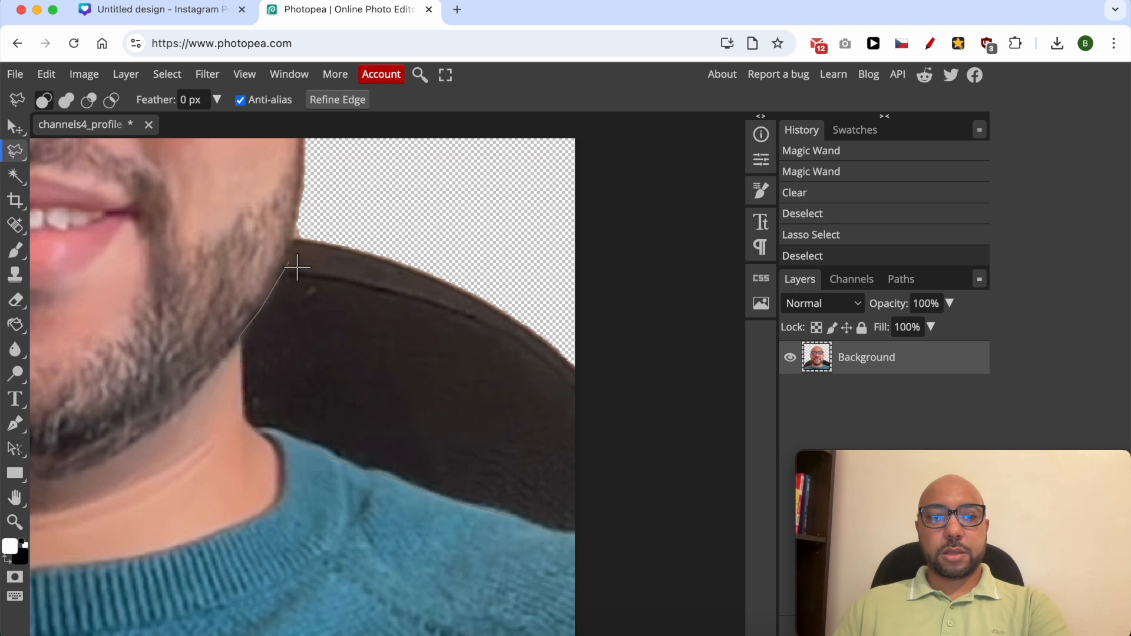
mouse_move(306, 231)
left_mouse_down()
mouse_move(289, 278)
mouse_move(318, 207)
mouse_move(517, 243)
mouse_move(559, 274)
mouse_move(581, 378)
left_mouse_up()
key("Delete")
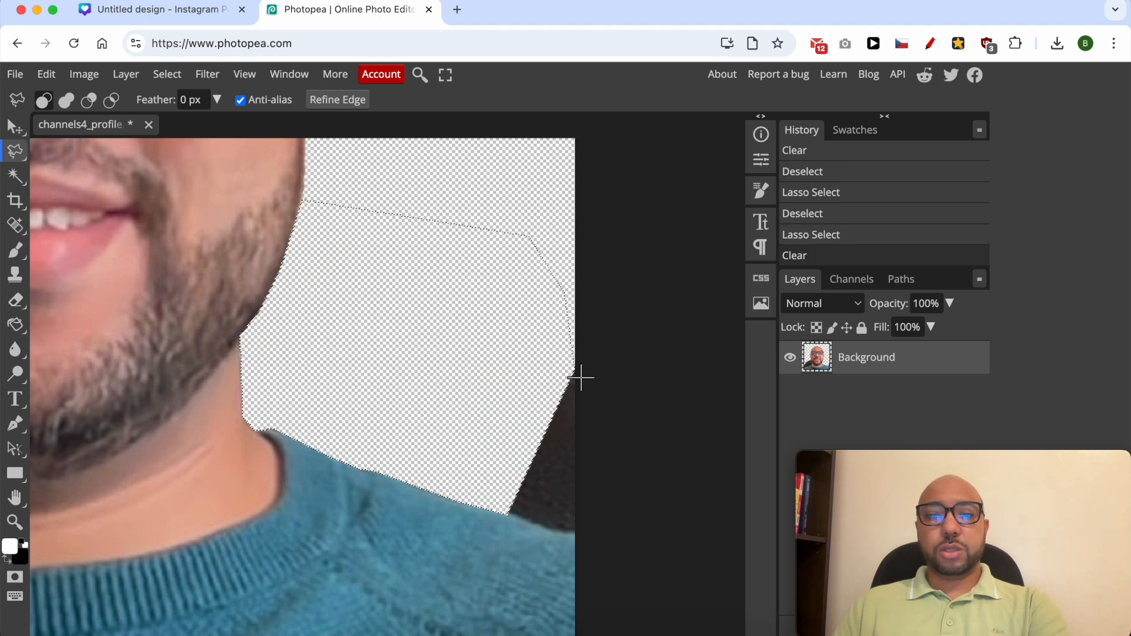
key("ctrl+d")
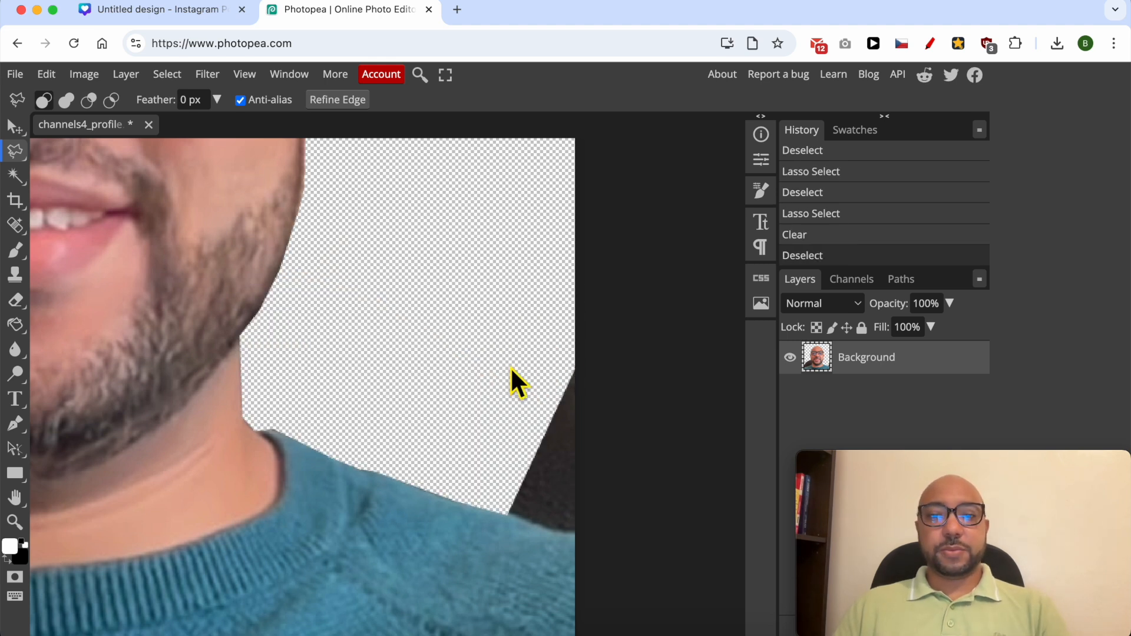
Step: Undo the chair's lasso selection, deletion and deselection, and redo all three
key("ctrl+z")
key("ctrl+z")
key("ctrl+z")
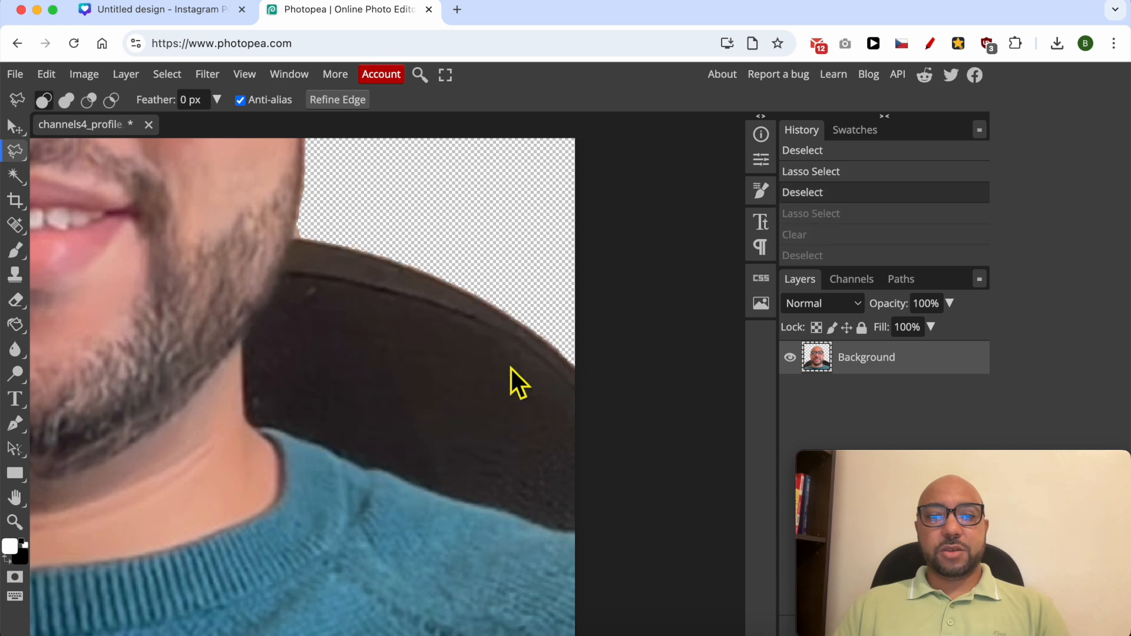
key("ctrl+shift+z")
key("ctrl+shift+z")
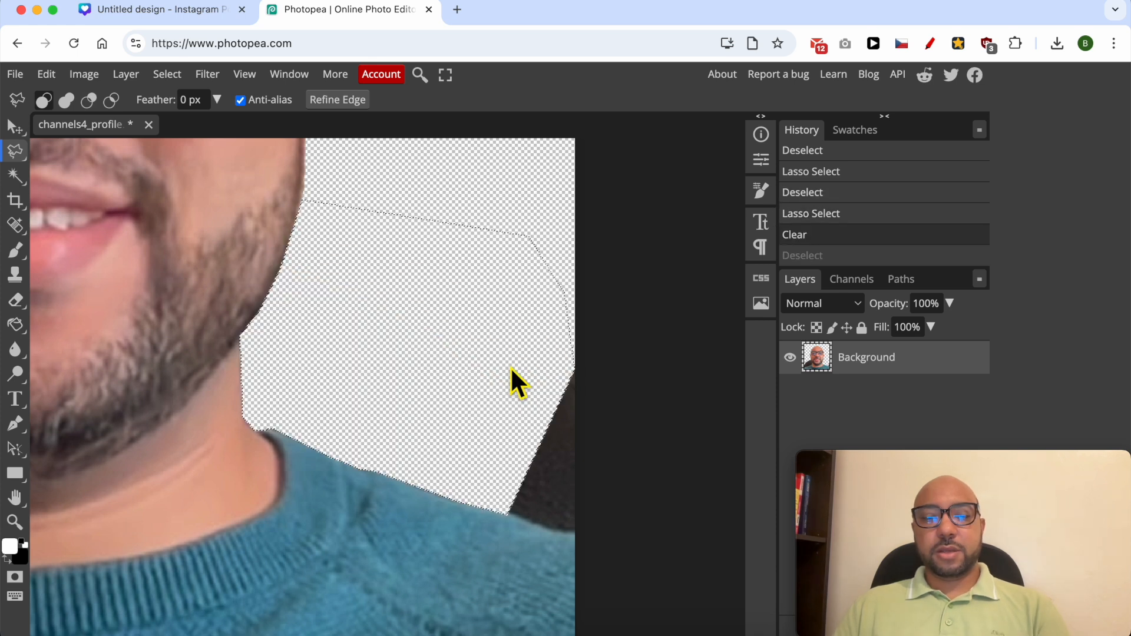
key("ctrl+shift+z")
left_click(14, 173)
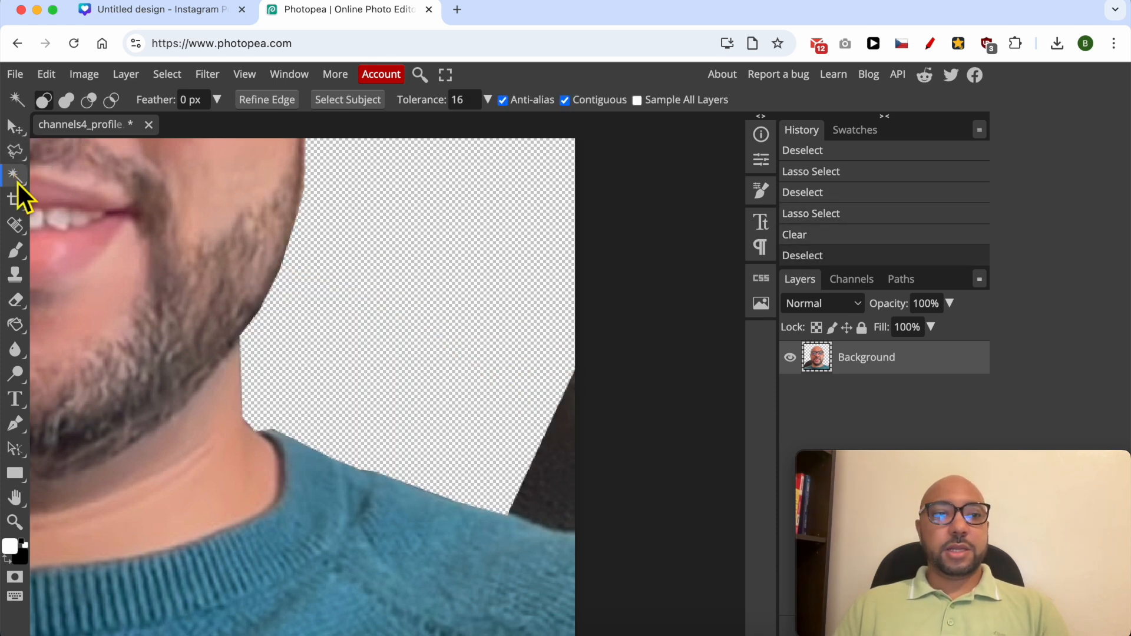
right_click(19, 184)
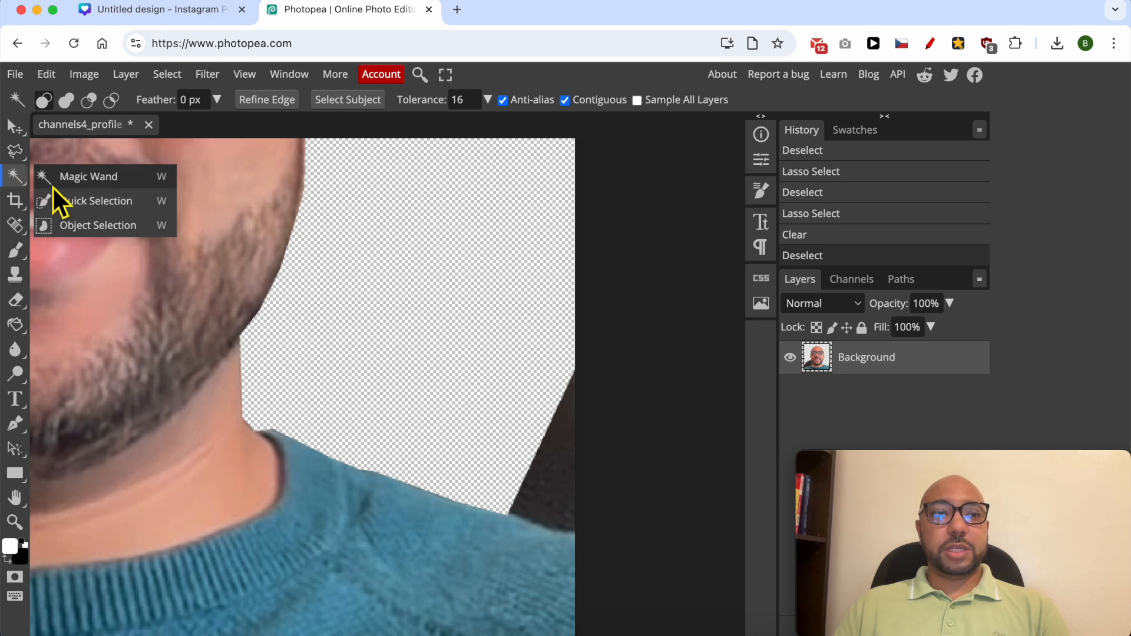
left_click(52, 186)
left_click(556, 495)
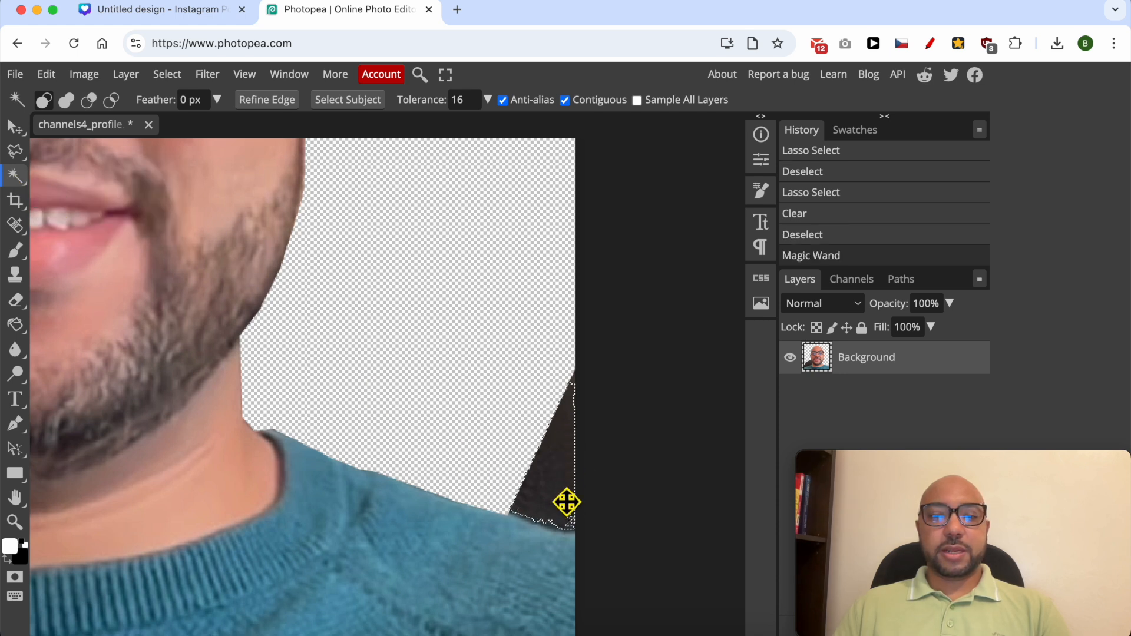
key("ctrl+d")
Step: Enclose the leftover chair corner above the shoulder to the right of the neck in an ellipse selection, delete it, and deselect
left_click(23, 156)
right_click(24, 157)
left_click(73, 179)
right_click(26, 154)
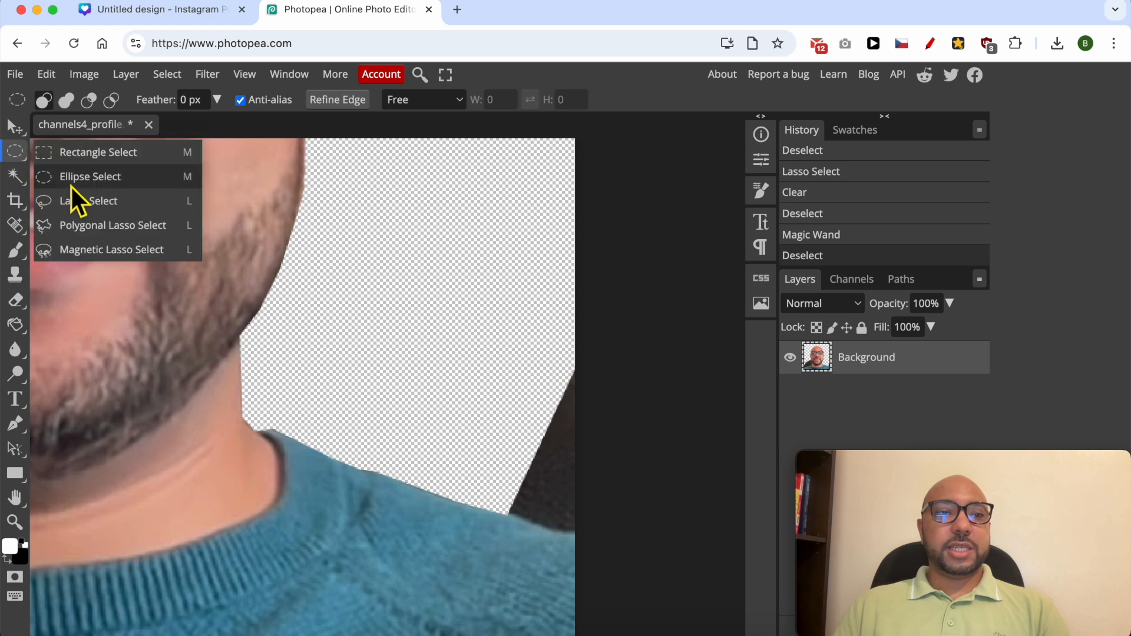
left_click(118, 178)
left_click_drag(499, 230, 727, 552)
left_click_drag(691, 154, 345, 541)
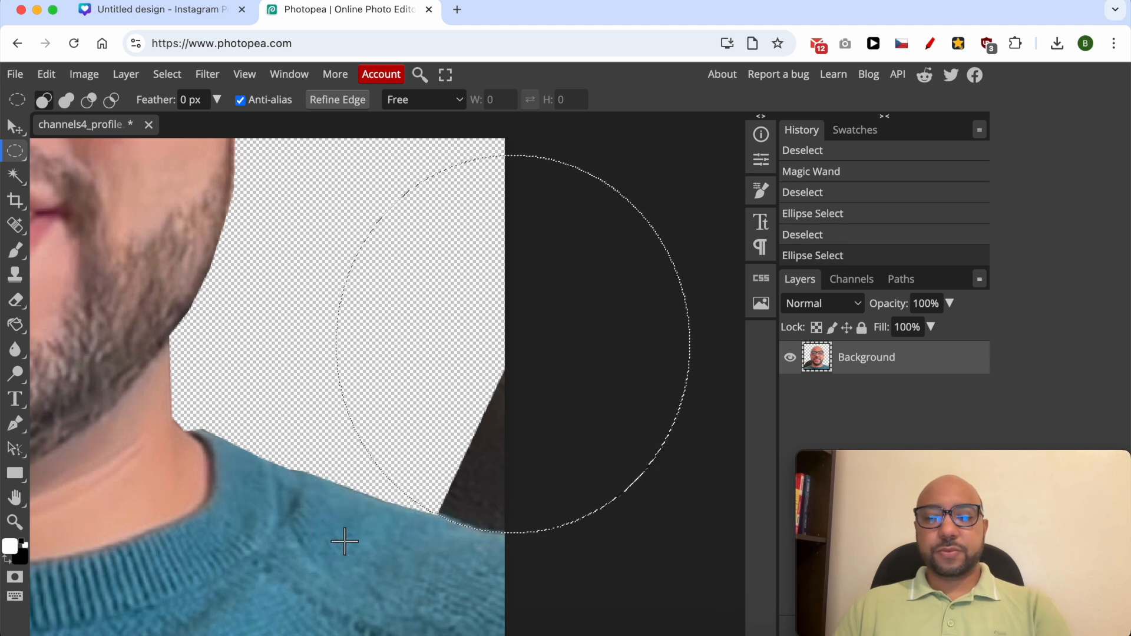
key("Delete")
key("ctrl+d")
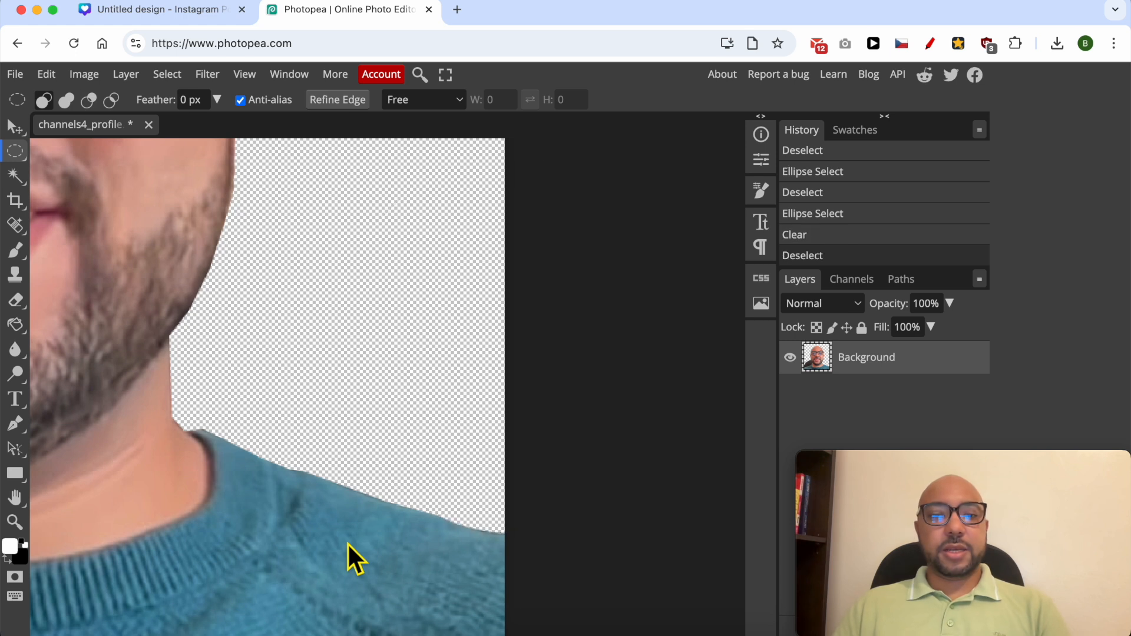
Step: Outline the chair to the left of the neck with the Polygonal Lasso, following the sweater, neck and jaw and closing the selection around it
scroll(347, 543, "left", 10)
scroll(352, 547, "left", 3)
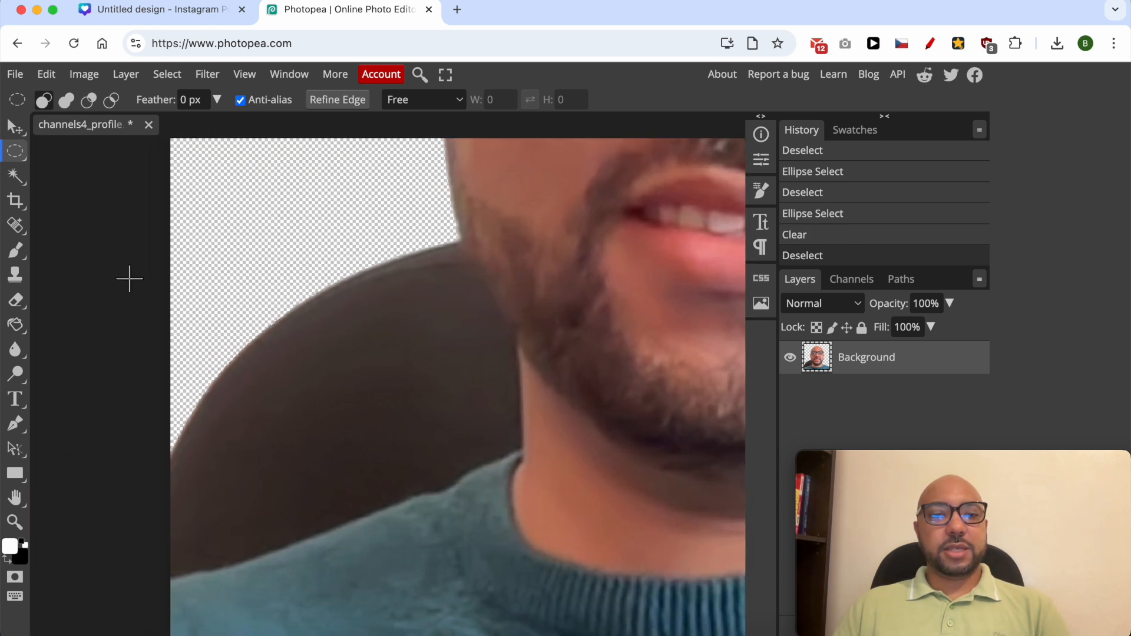
left_click(24, 180)
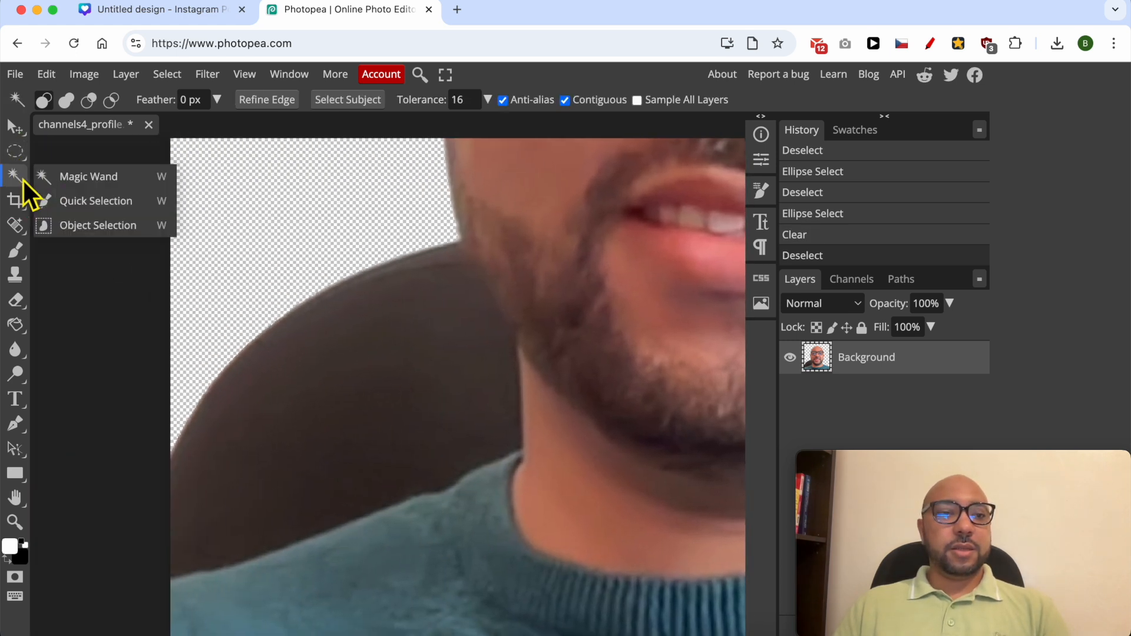
left_click(13, 154)
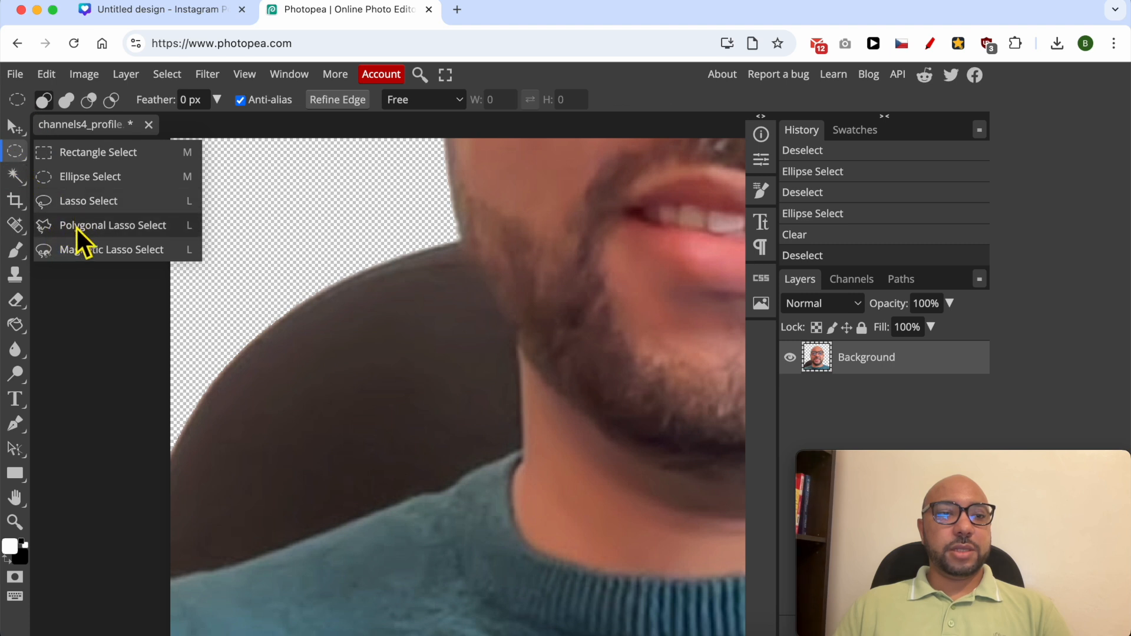
left_click(76, 227)
left_click(145, 594)
left_click(210, 582)
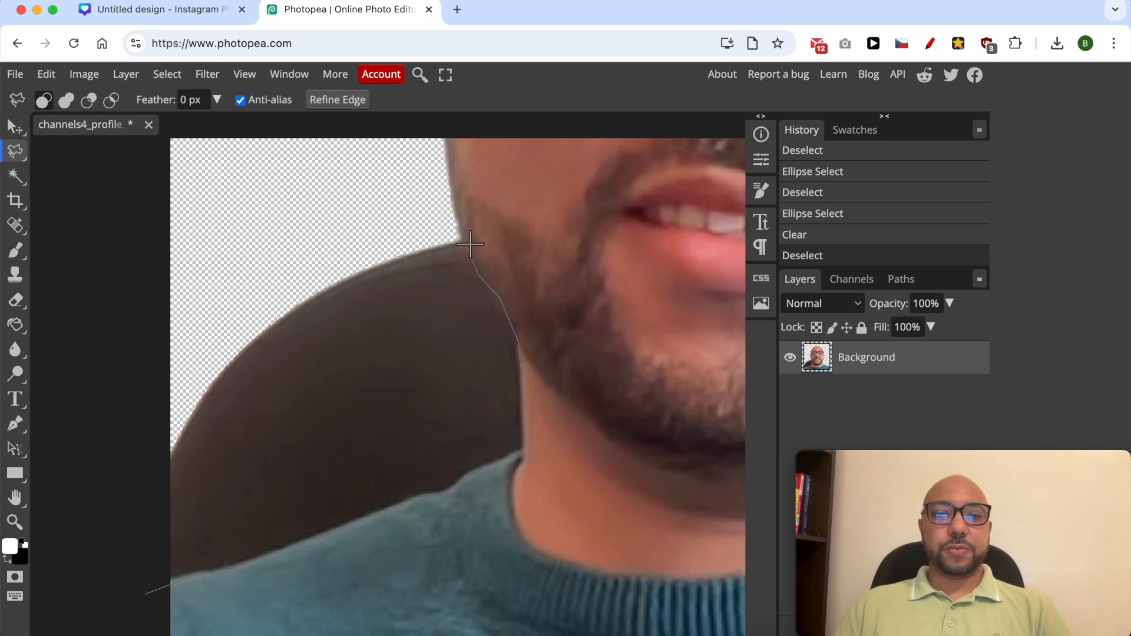
left_click(439, 192)
left_click(233, 257)
left_click(168, 352)
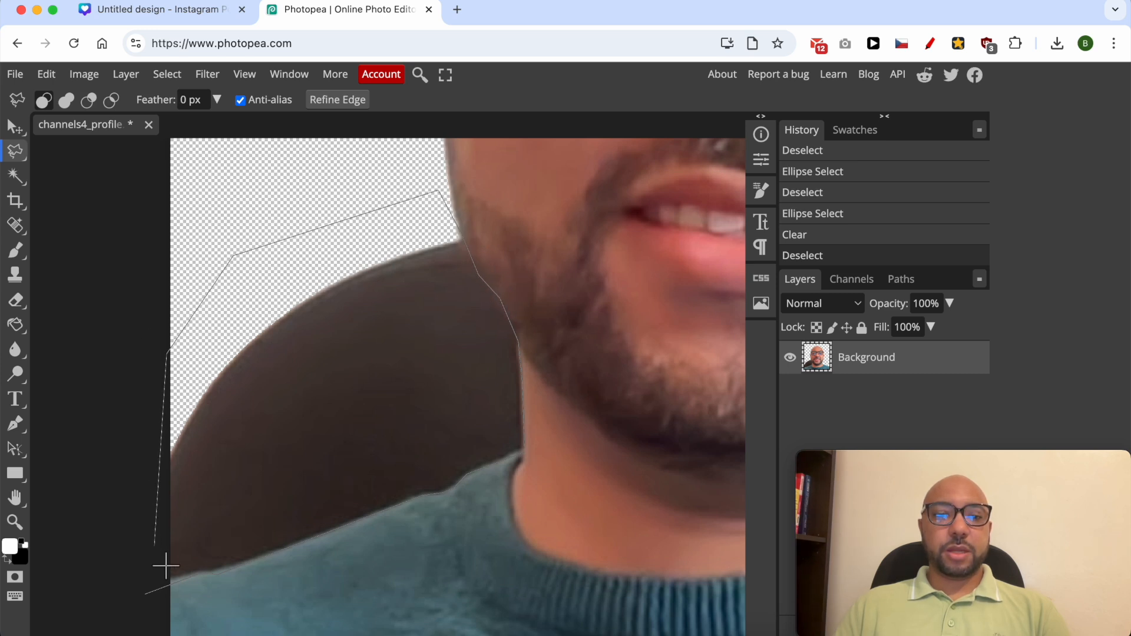
left_click(156, 598)
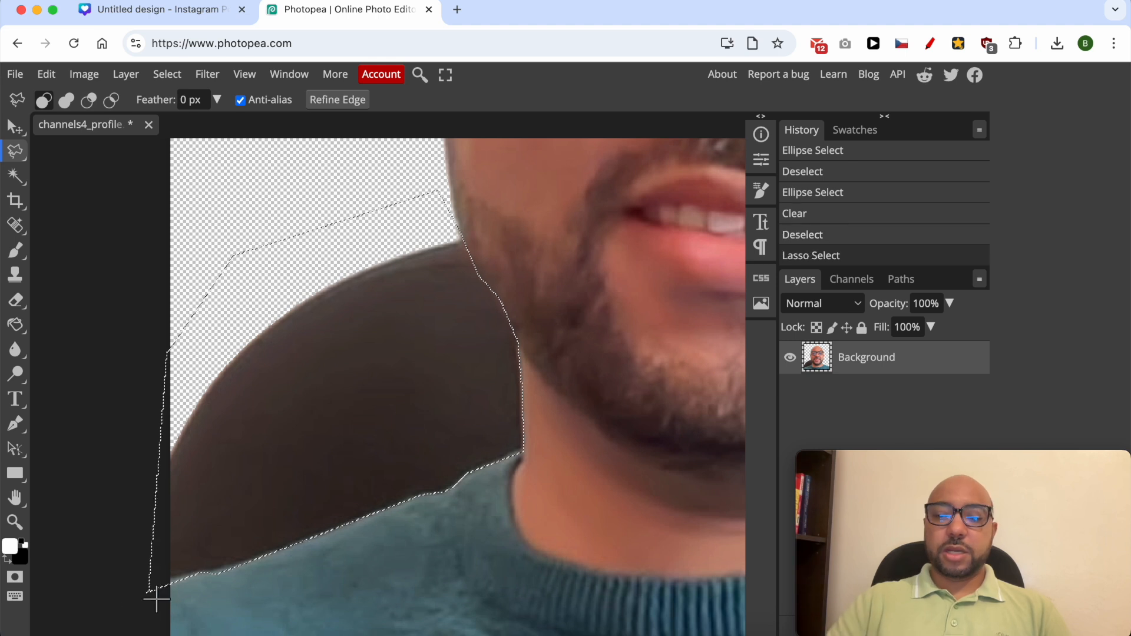
key("Delete")
key("super+d")
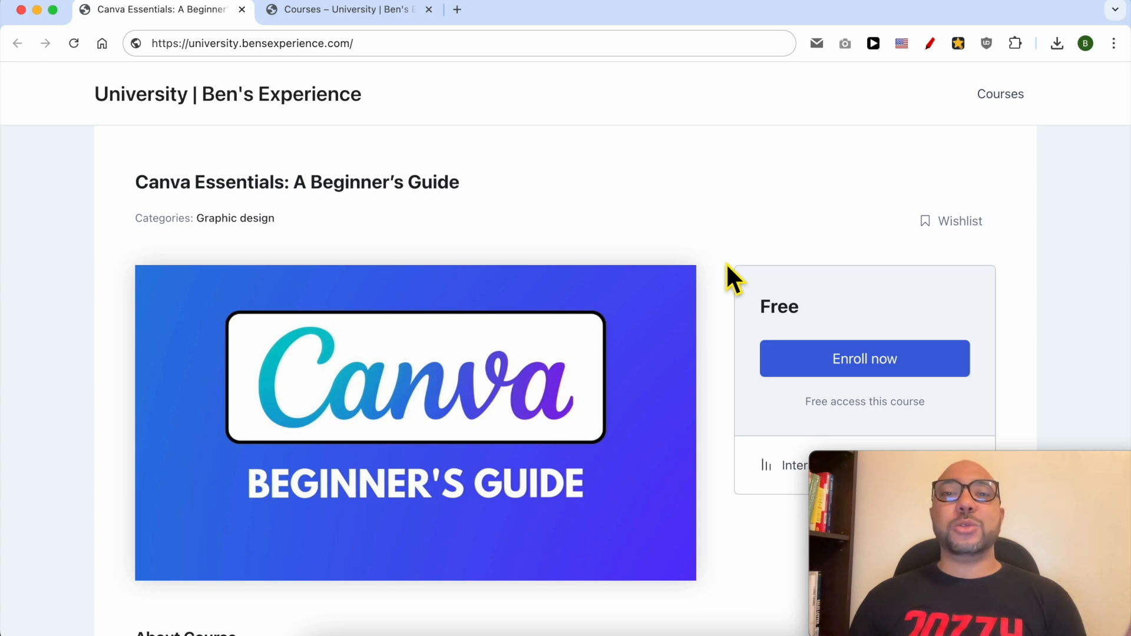
Step: On the University course site, examine the Canva Essentials overview and the lessons under Basic Canva Operations, Editing and Customization, and Advanced Text Features
scroll(729, 267, "down", 10)
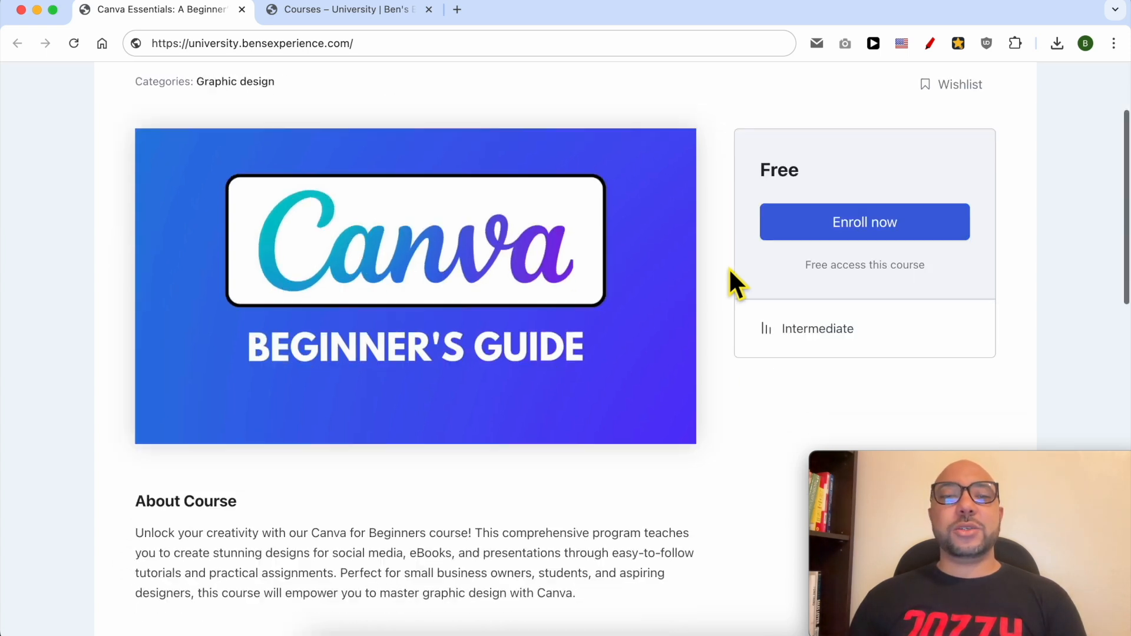
scroll(351, 419, "down", 3)
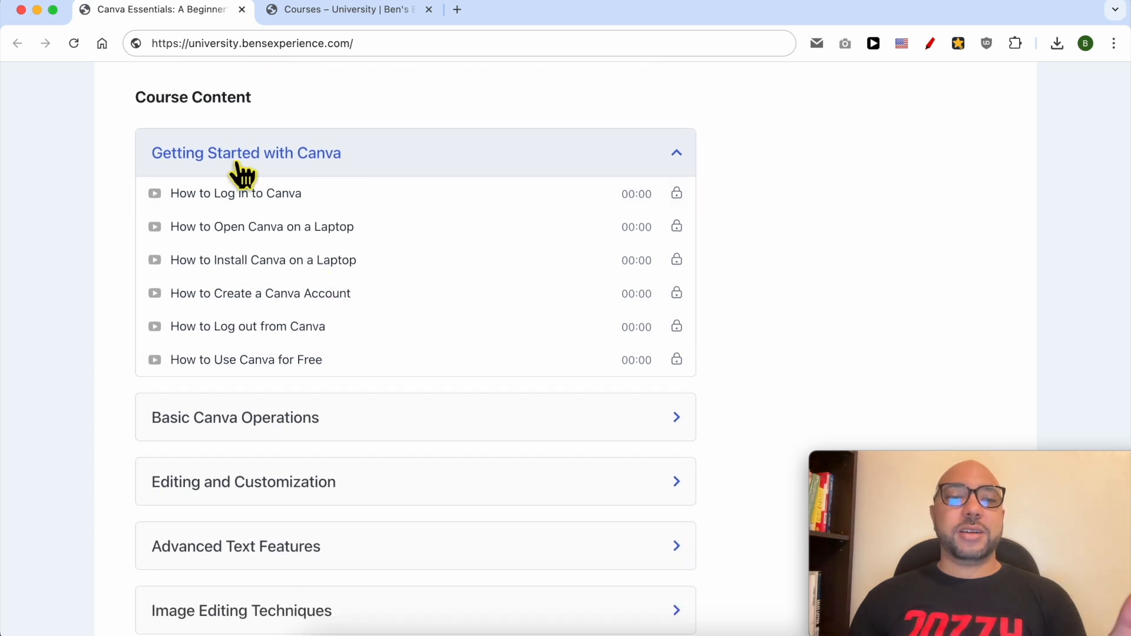
left_click(262, 420)
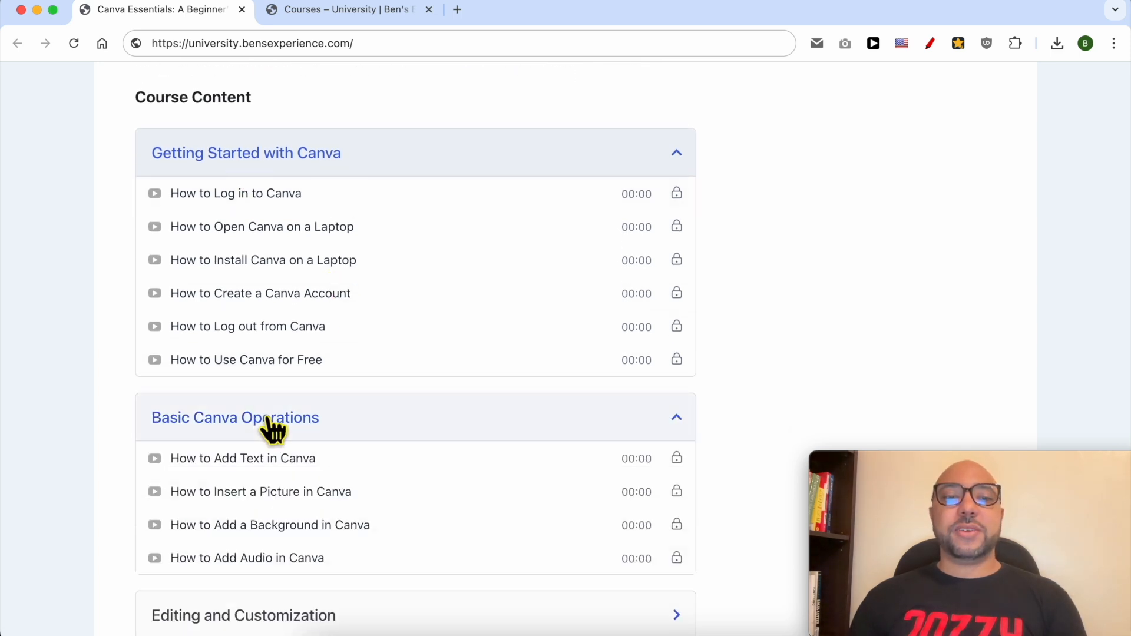
scroll(283, 413, "down", 3)
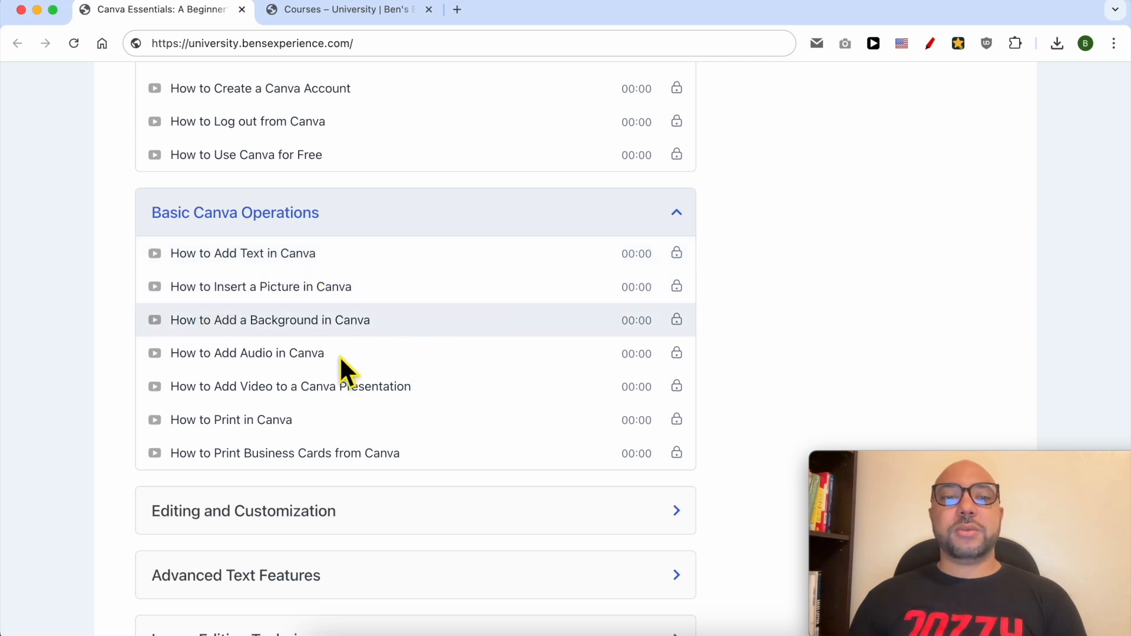
scroll(362, 404, "down", 3)
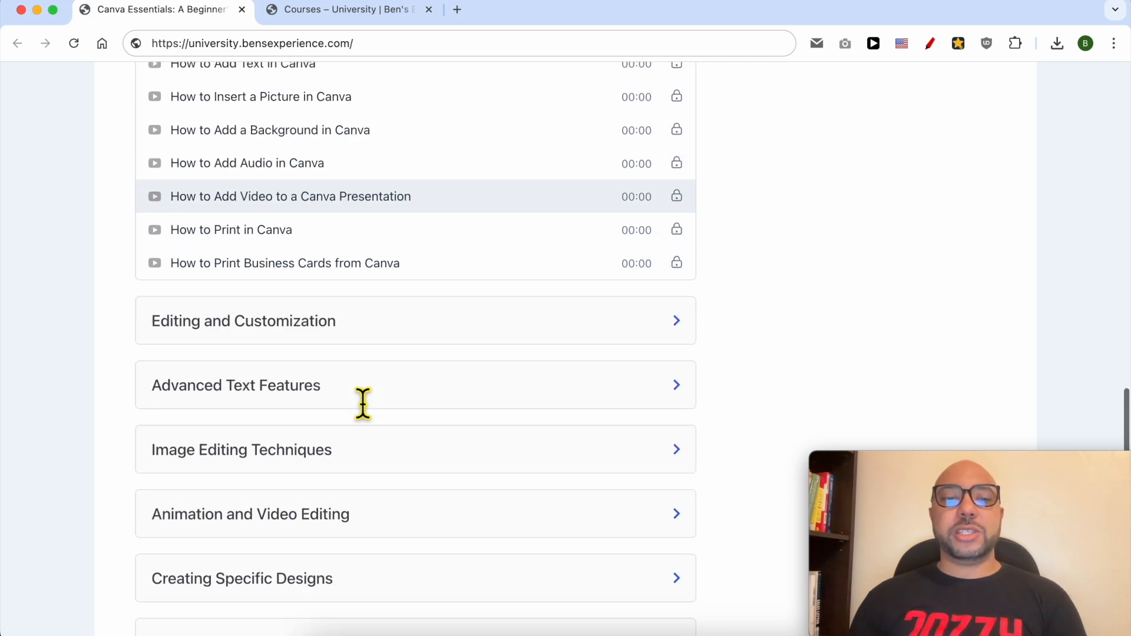
left_click(295, 321)
scroll(348, 373, "down", 3)
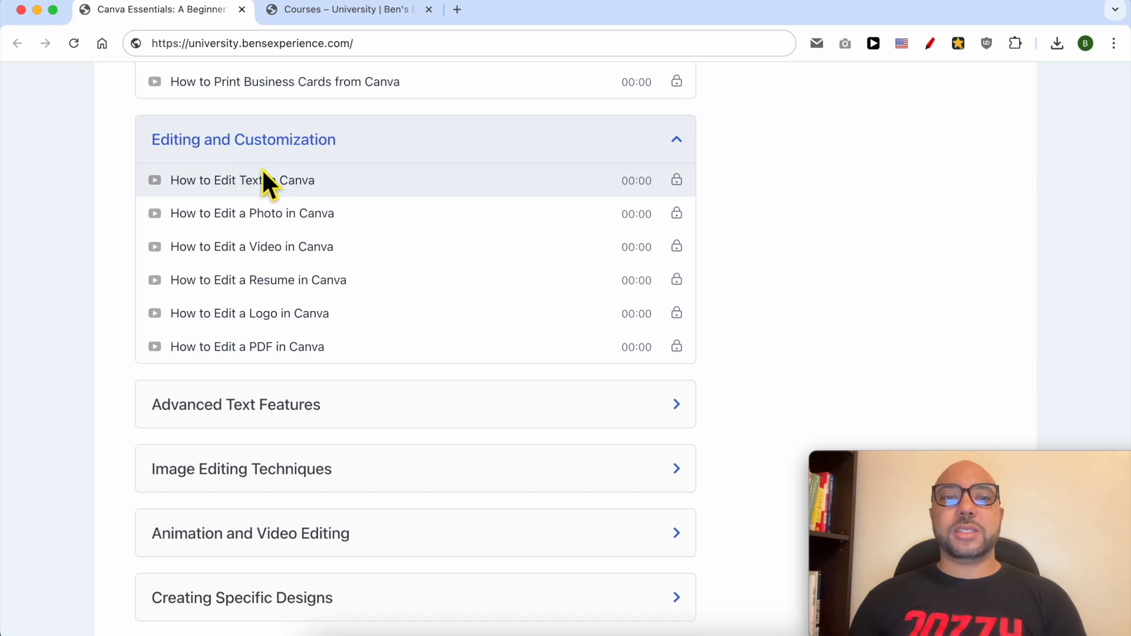
scroll(293, 308, "down", 2)
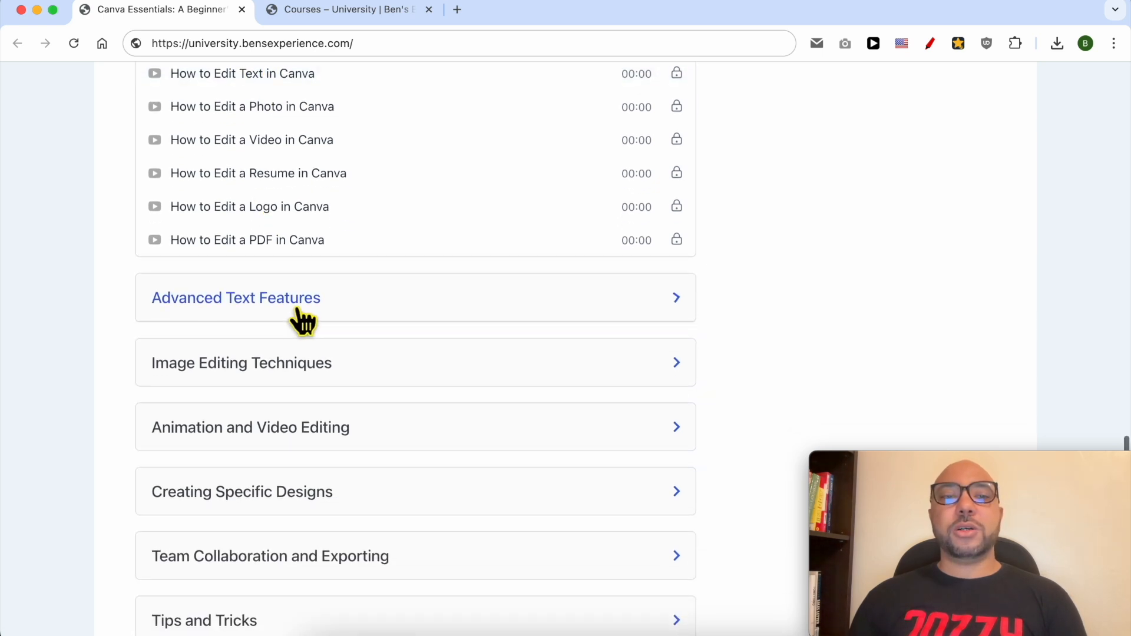
left_click(301, 318)
scroll(328, 323, "down", 2)
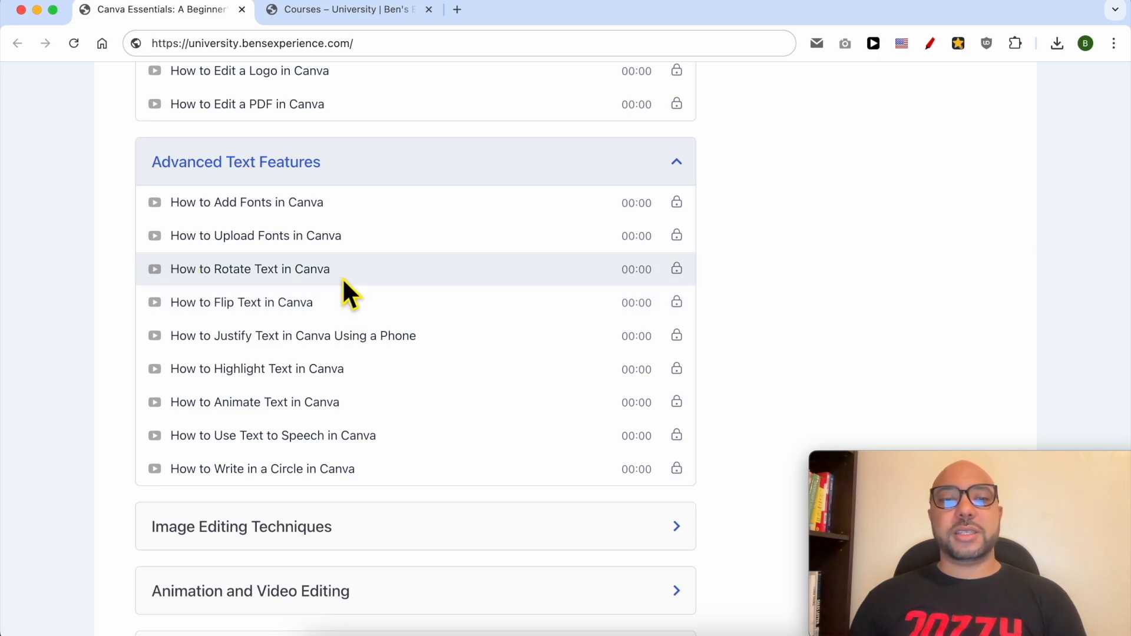
Step: Expand Image Editing Techniques and Animation and Video Editing in the course content to examine their lessons
scroll(366, 291, "down", 3)
scroll(353, 266, "down", 3)
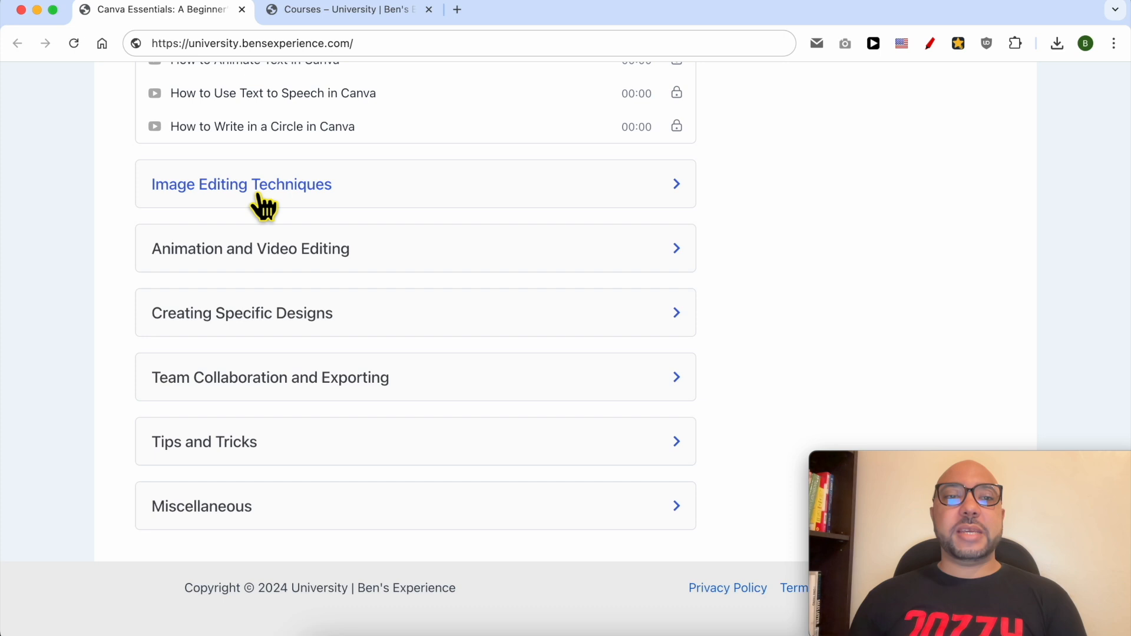
left_click(263, 204)
scroll(272, 253, "down", 1)
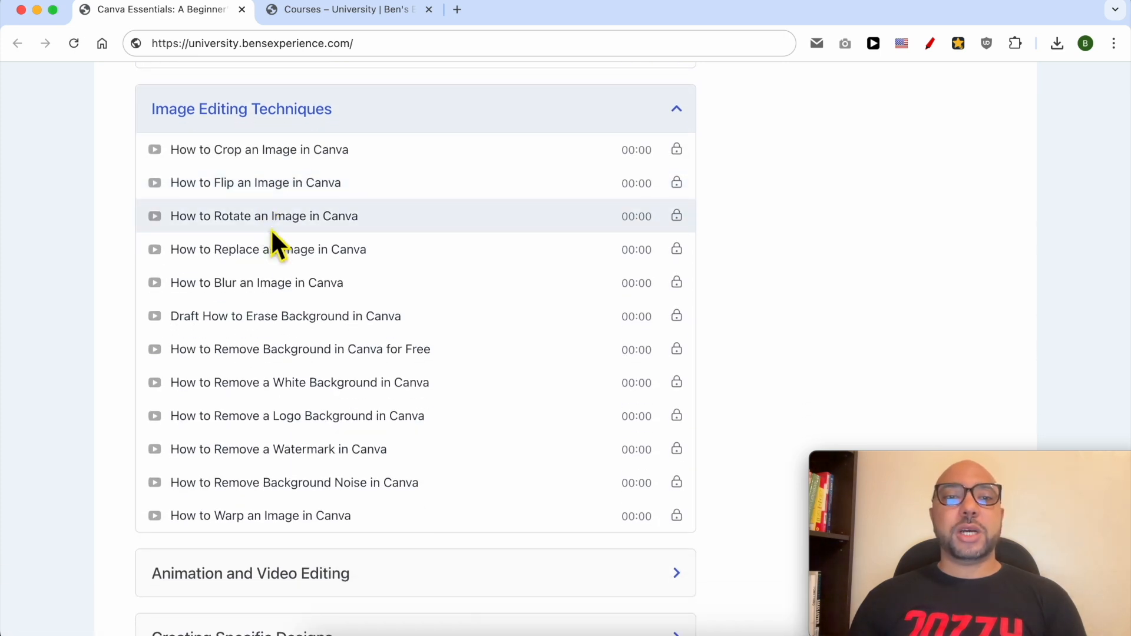
scroll(344, 294, "down", 5)
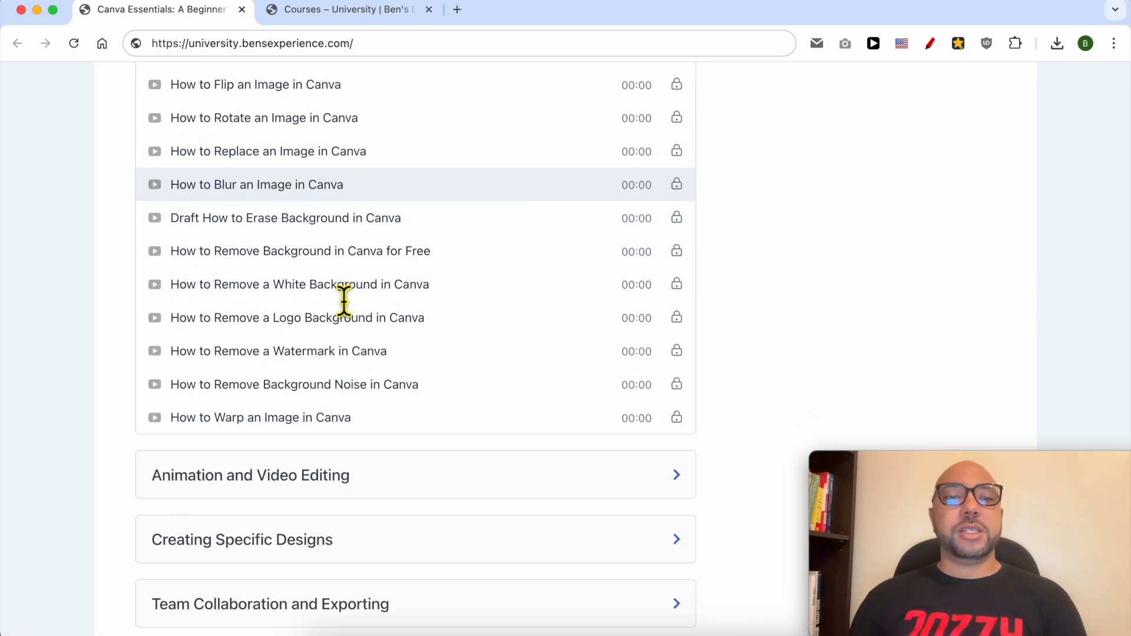
left_click(262, 277)
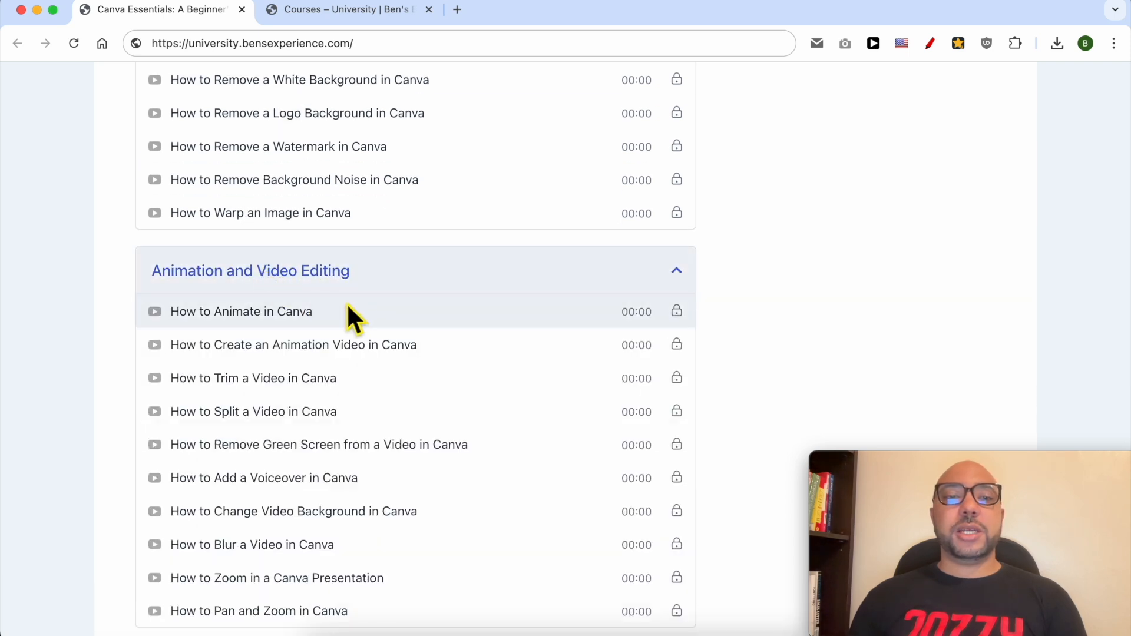
Step: Examine the lessons under Creating Specific Designs, Team Collaboration and Exporting, and Tips and Tricks, and return to the course header
scroll(340, 316, "down", 4)
left_click(248, 328)
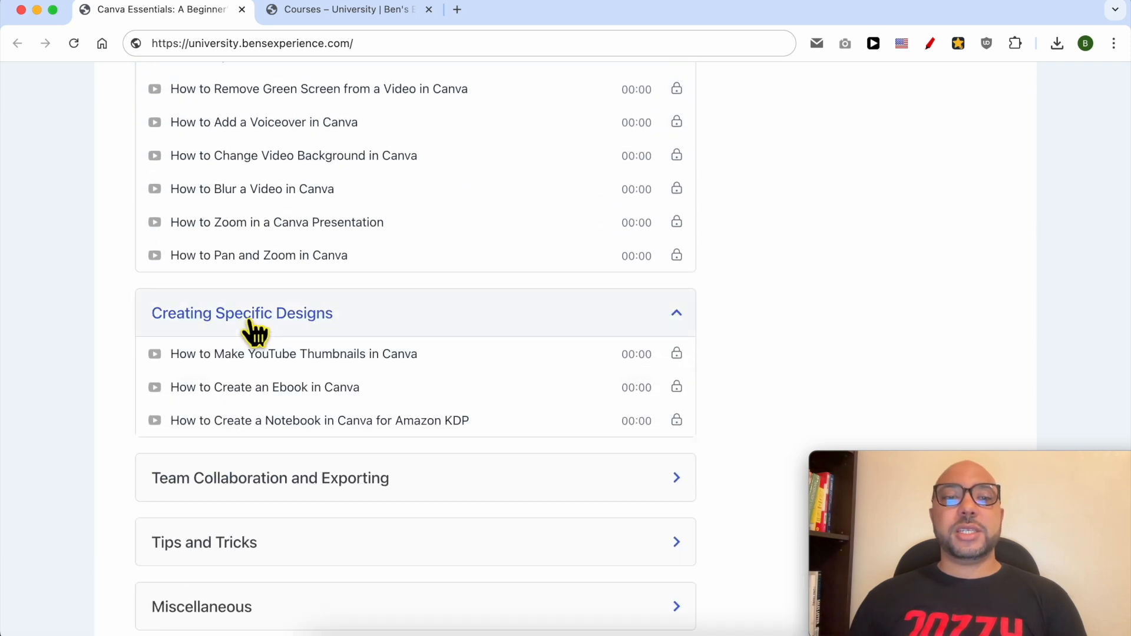
scroll(324, 353, "down", 3)
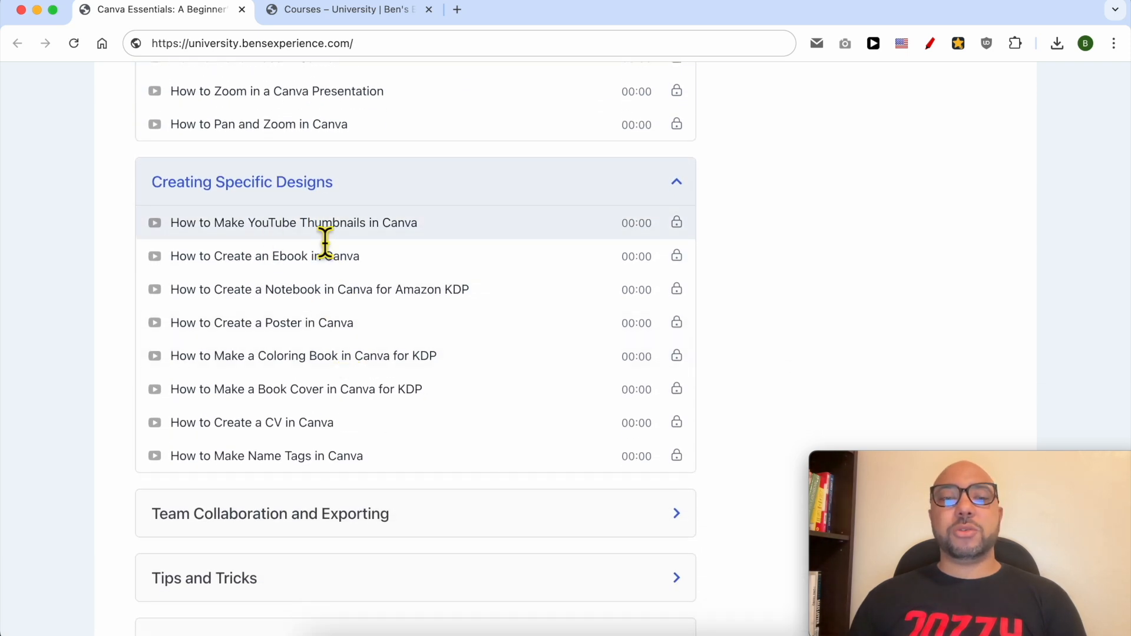
scroll(350, 297, "down", 2)
left_click(271, 427)
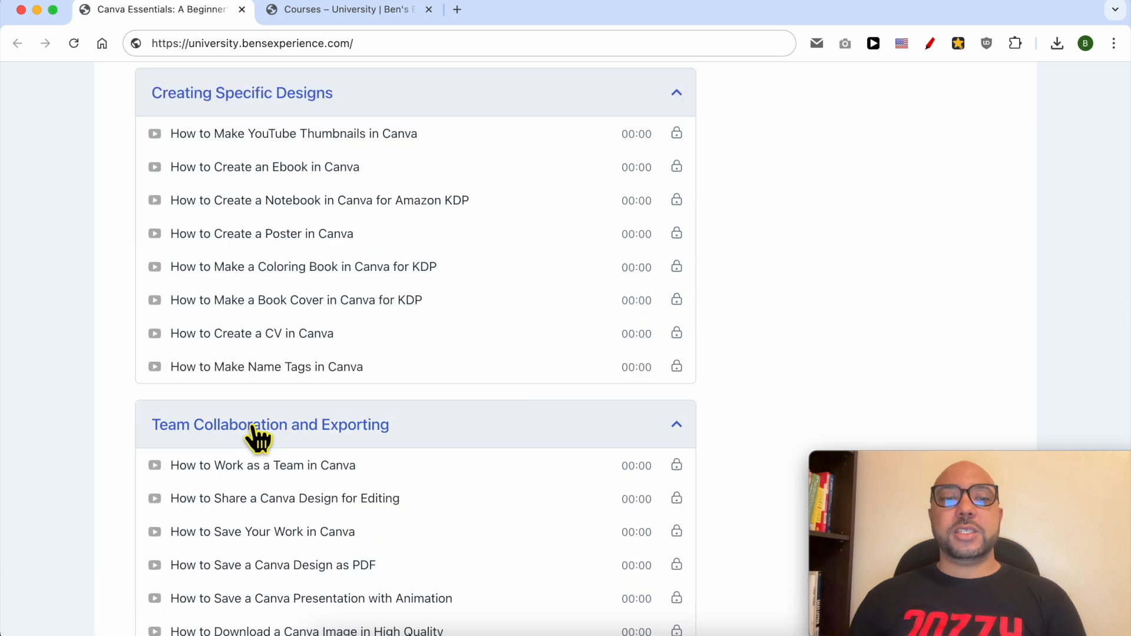
scroll(350, 434, "down", 4)
scroll(352, 429, "down", 2)
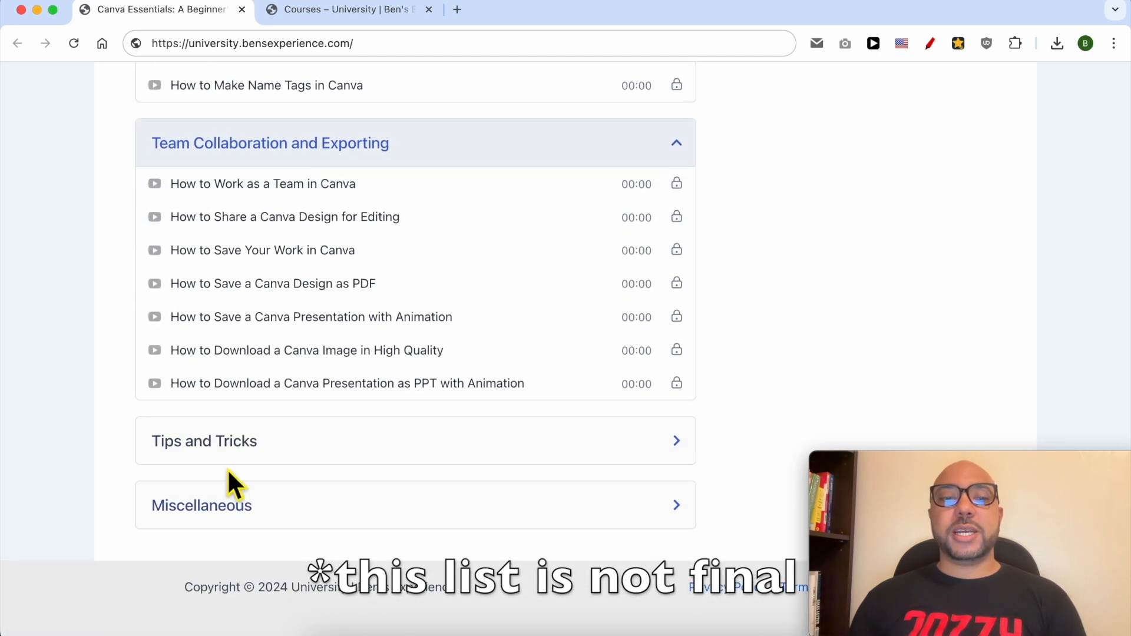
left_click(234, 451)
scroll(348, 413, "down", 2)
scroll(392, 271, "up", 2)
scroll(392, 262, "down", 15)
scroll(387, 253, "up", 20)
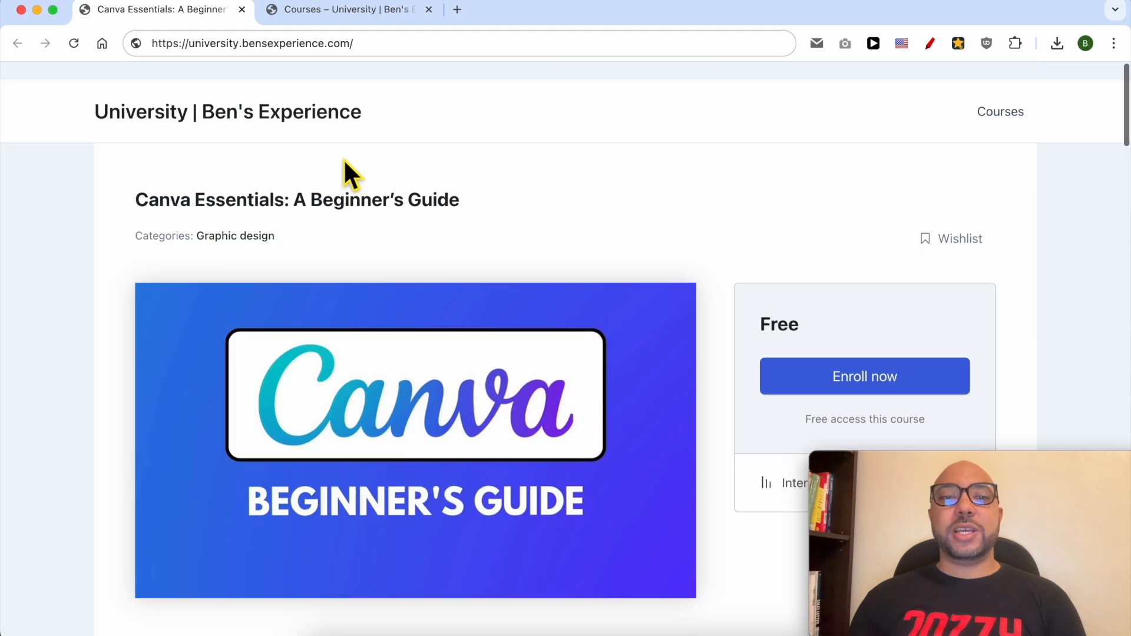
Step: Look through the other courses offered in the University site's course catalogue
left_click(349, 9)
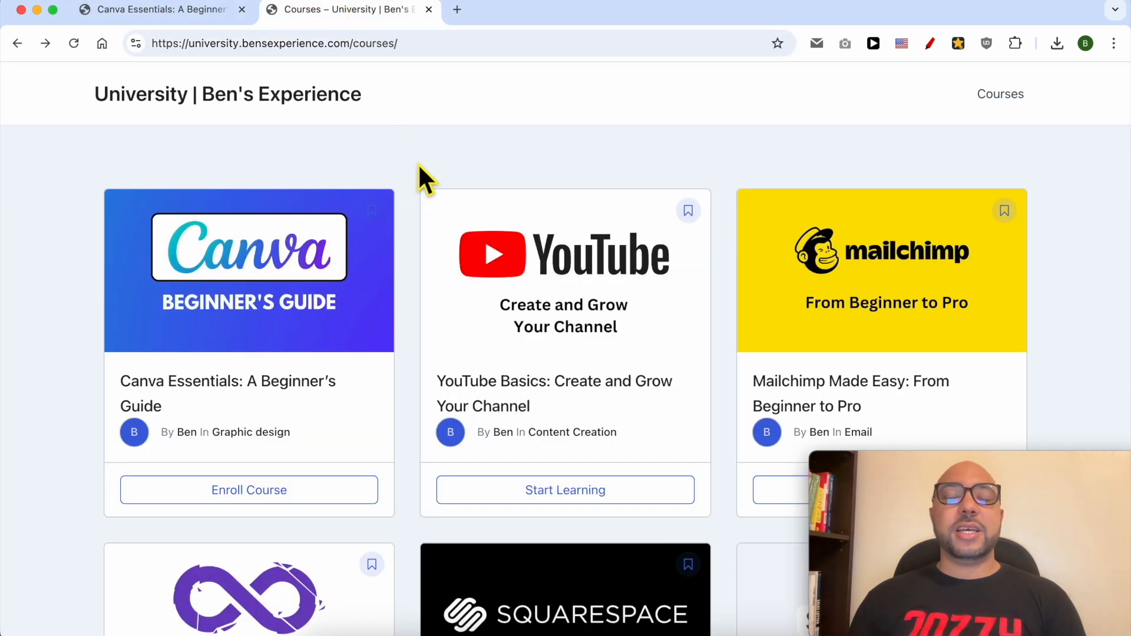
scroll(425, 180, "down", 9)
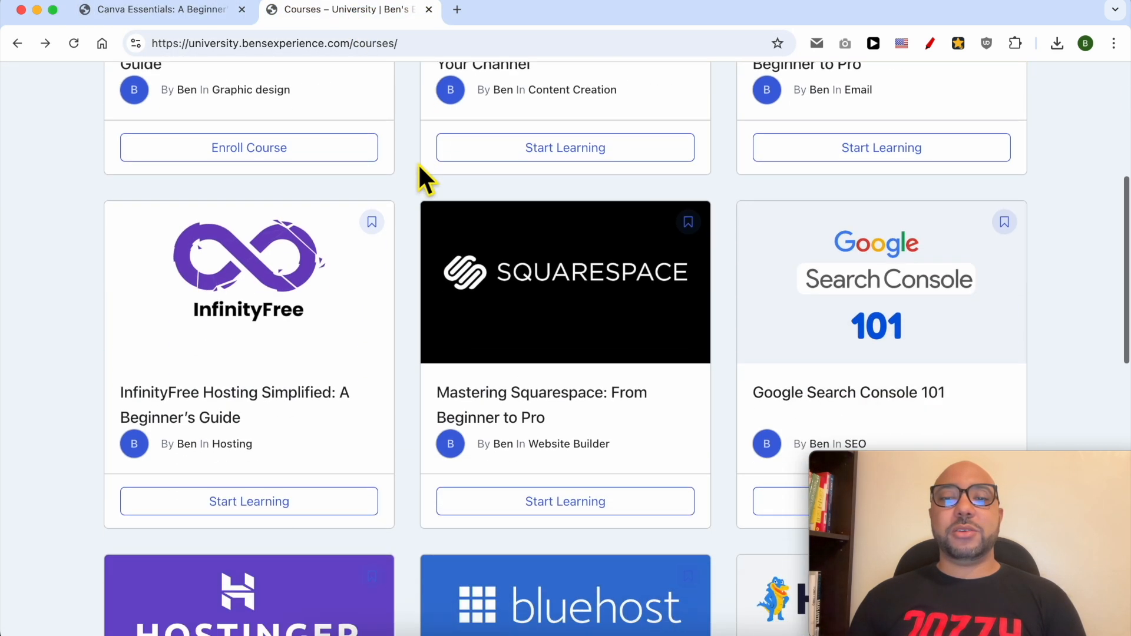
scroll(419, 167, "down", 7)
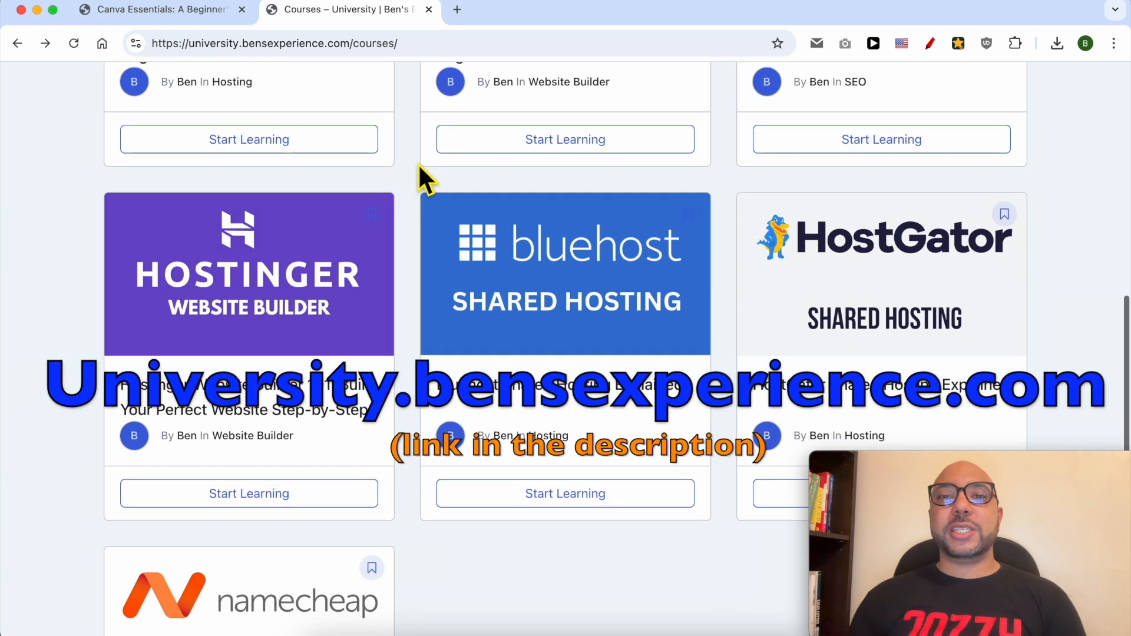
scroll(419, 165, "down", 1)
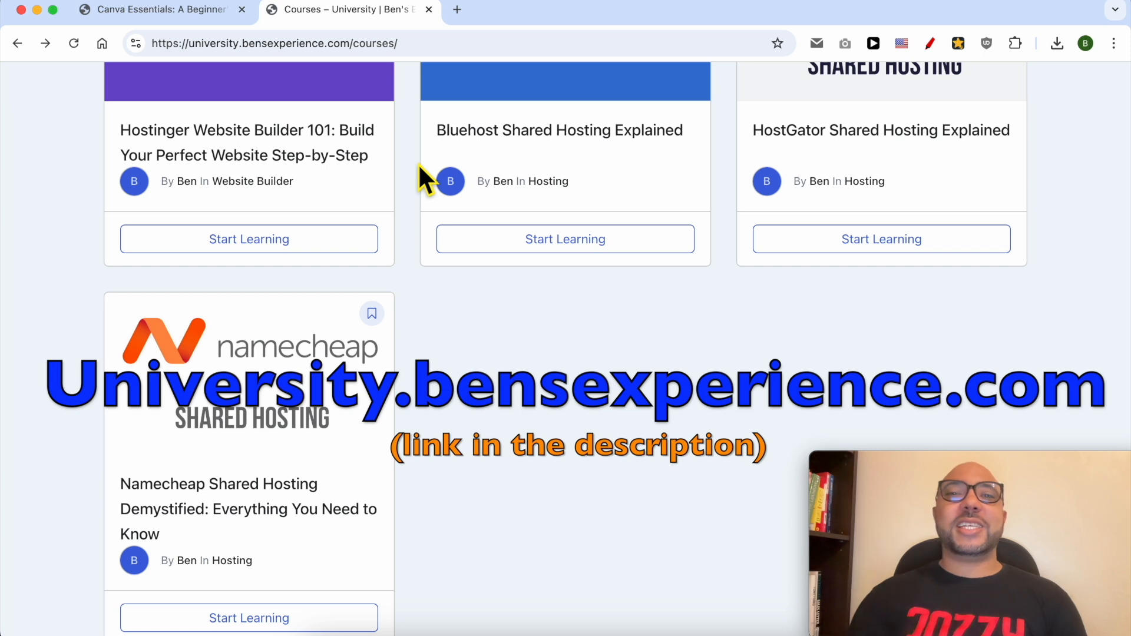
Step: Switch back to Photopea and delete the lassoed chair area to the left of the neck
key("Delete")
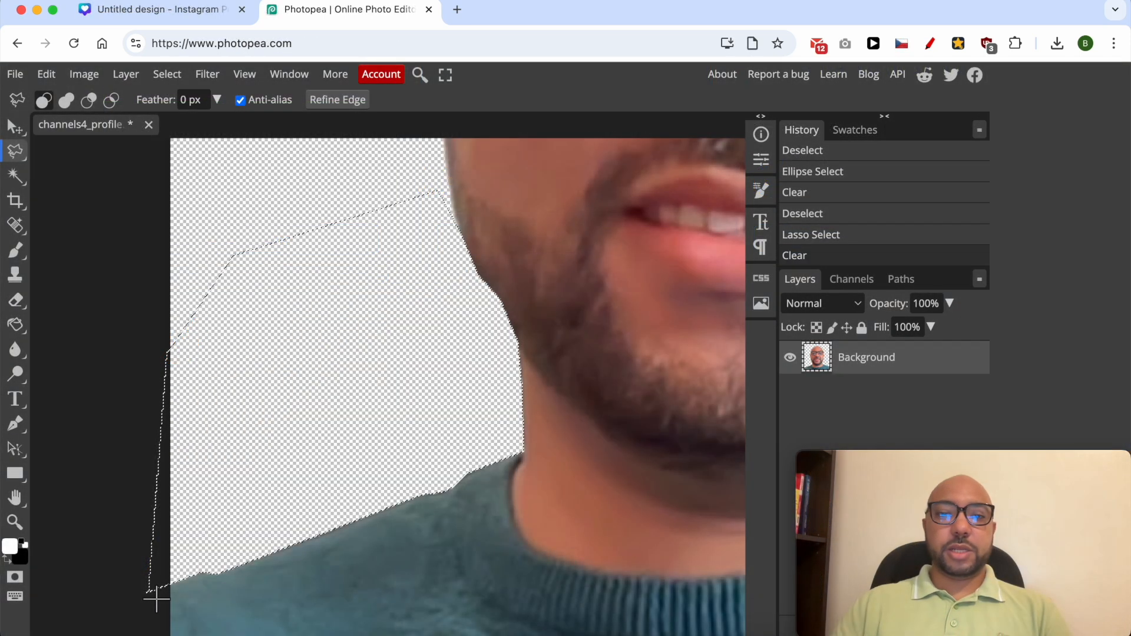
Step: Clear the lasso selection, then select the whole canvas and copy the cut-out portrait
key("ctrl+d")
scroll(442, 433, "down", 5)
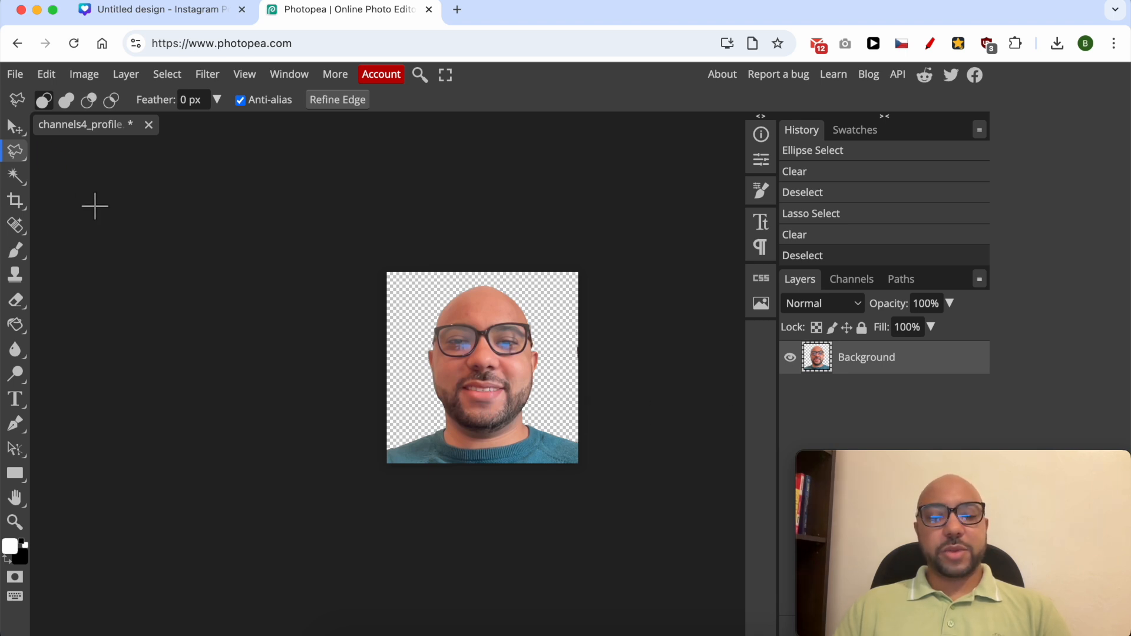
key("ctrl+a")
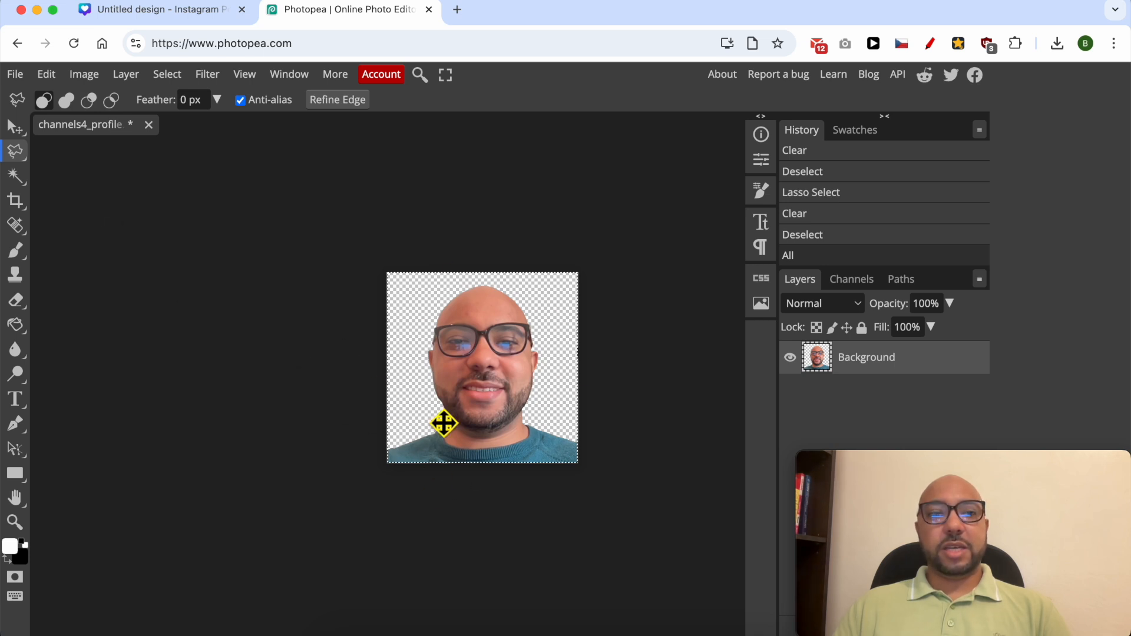
left_click(47, 74)
left_click(76, 238)
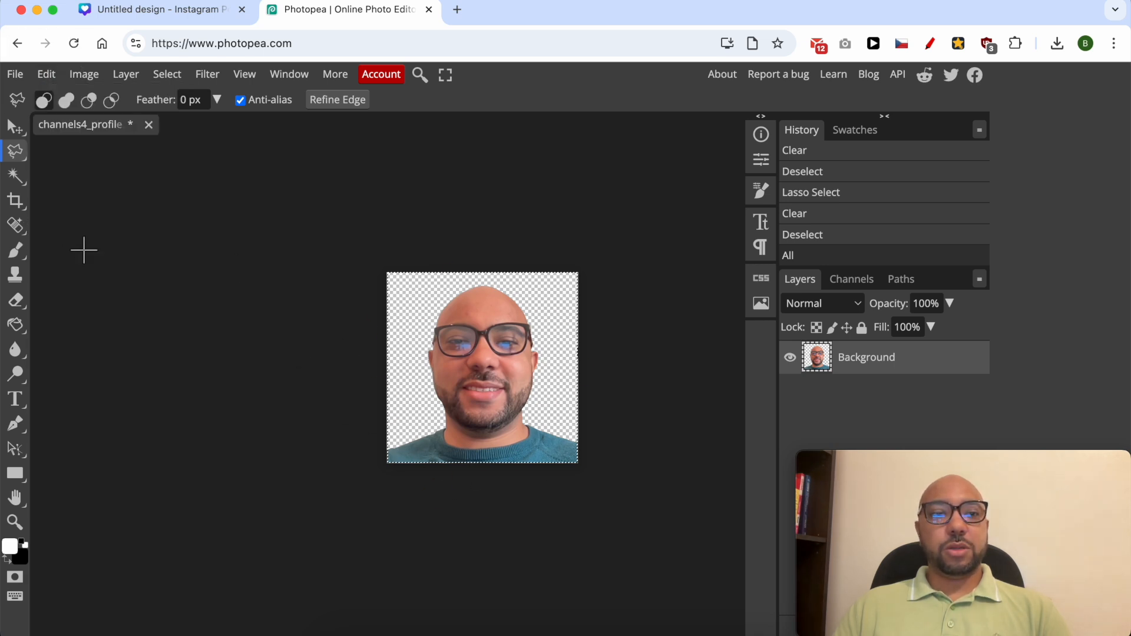
Step: Switch to the Canva design, delete the original portrait photo and paste the copied cut-out over the bluehost image
left_click(176, 11)
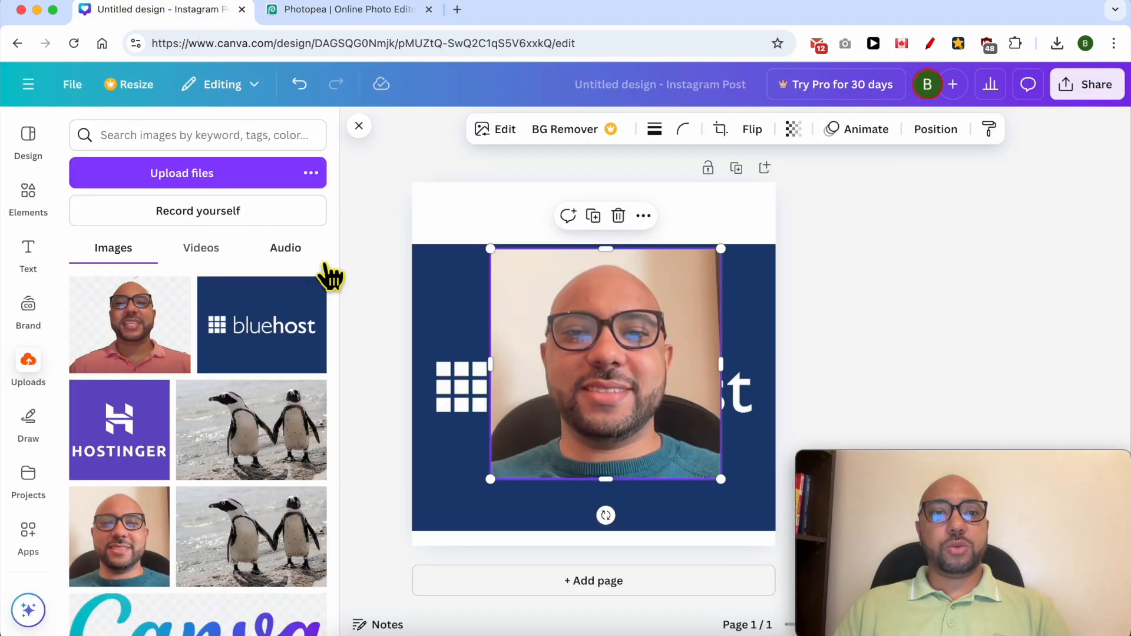
key("Delete")
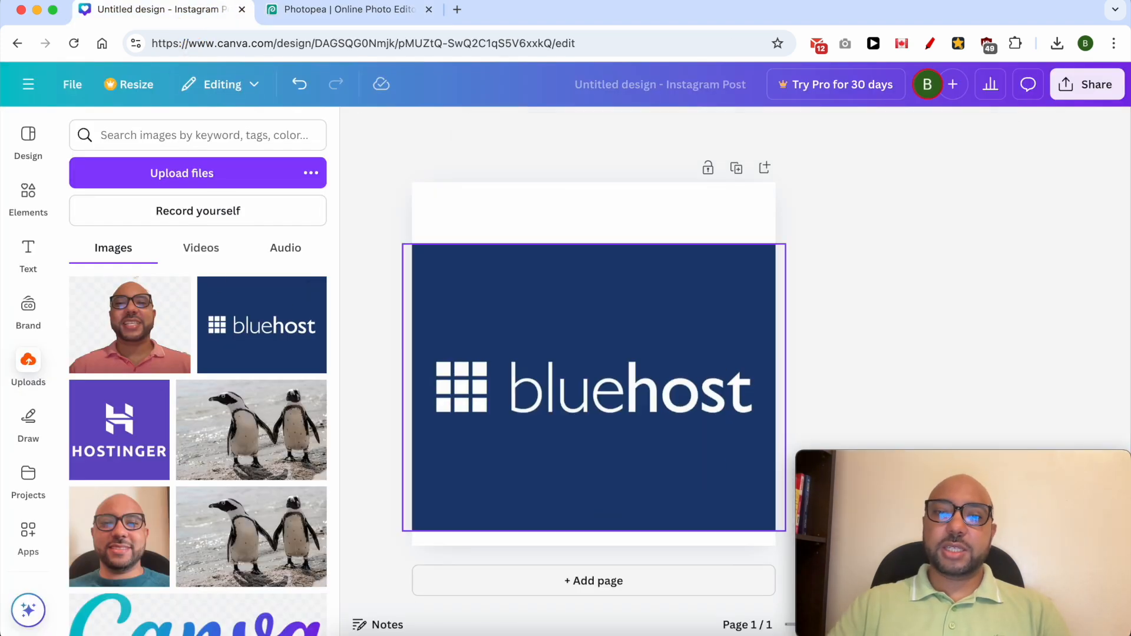
left_click(586, 371)
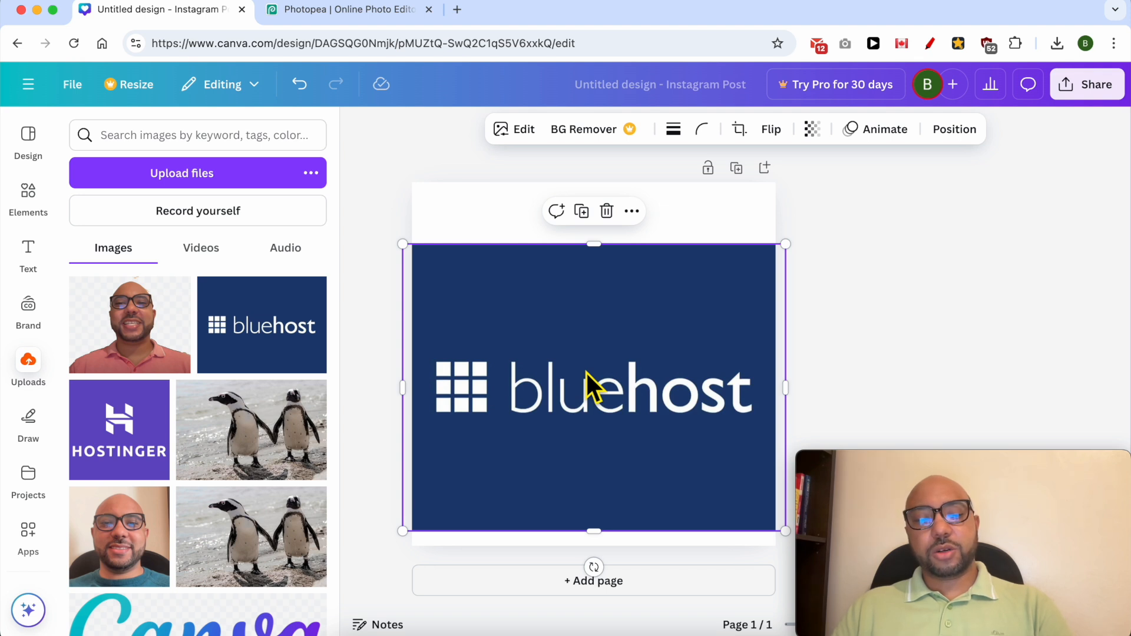
key("super+v")
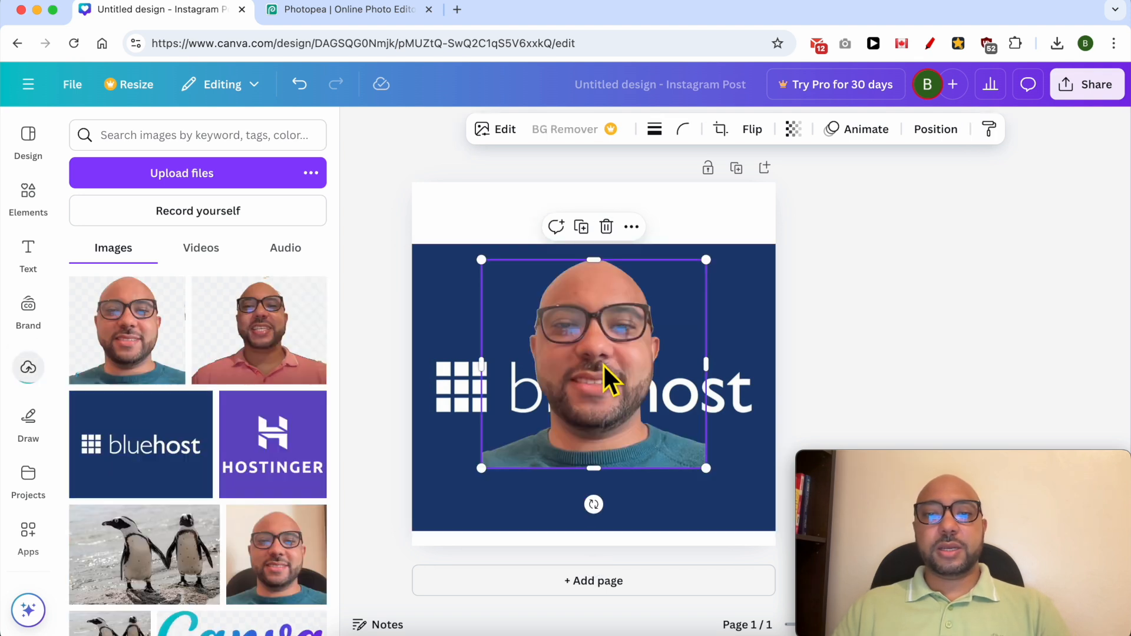
Step: Align the cut-out with the bluehost image's lower edge and enlarge it to about the full page width, reaching the page's upper edge
left_click_drag(621, 346, 544, 406)
left_click_drag(627, 322, 828, 243)
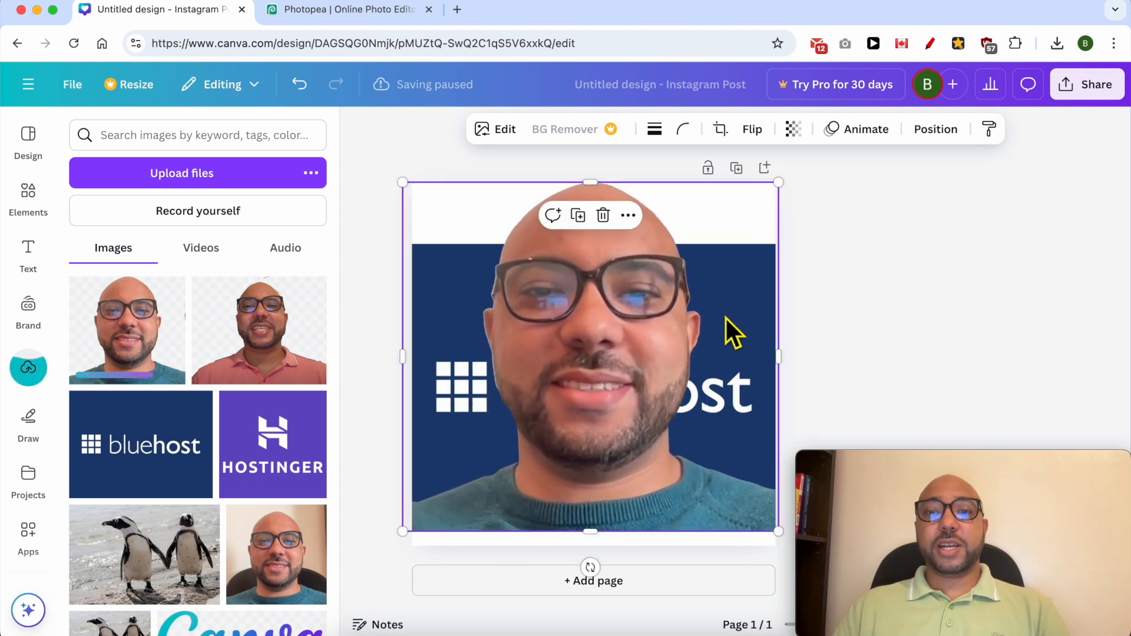